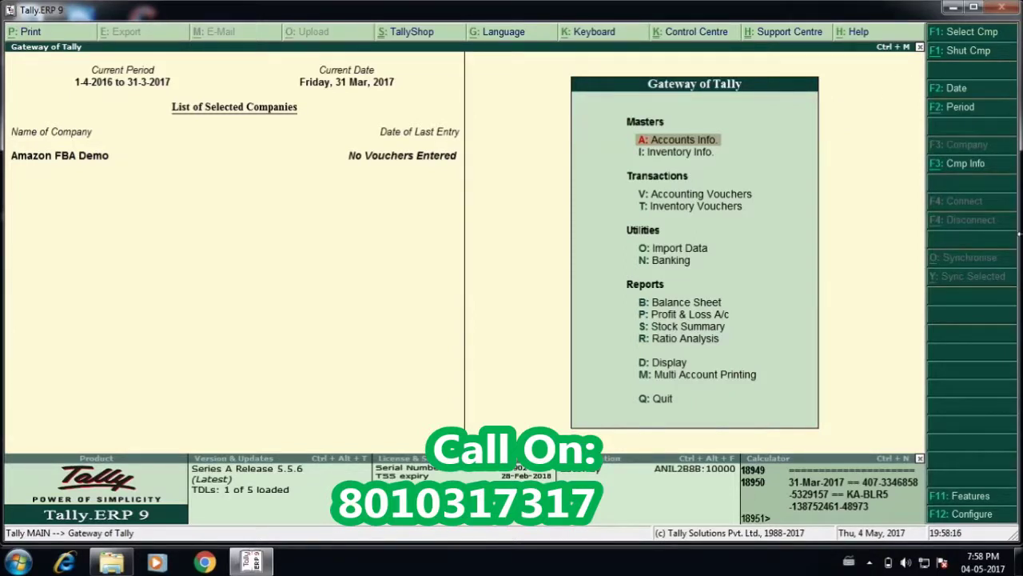
Step: Open the company's Amazon configuration and accept the stored credentials, the FBA account type and the Amazon Sales voucher type
left_click(952, 497)
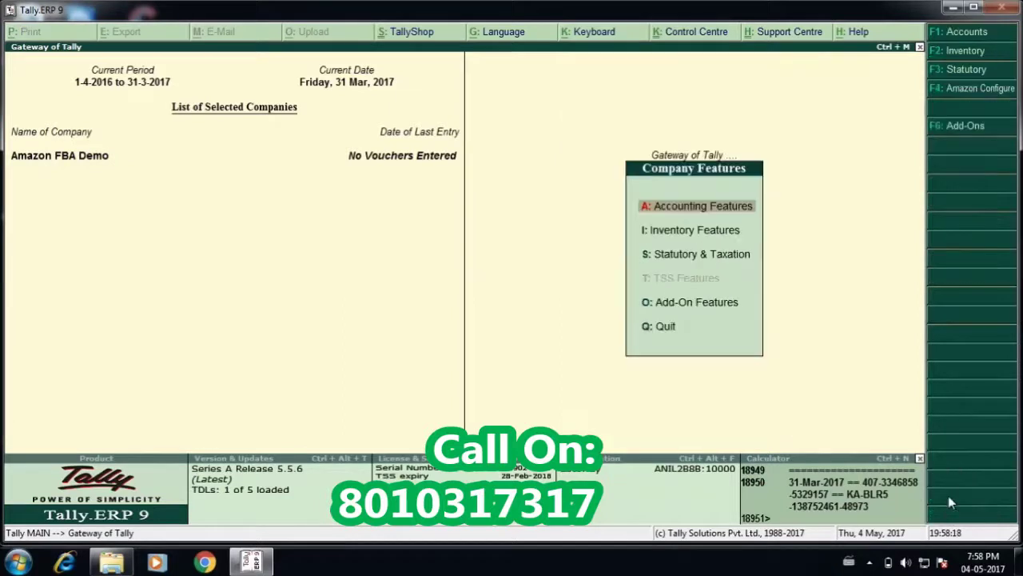
left_click(991, 94)
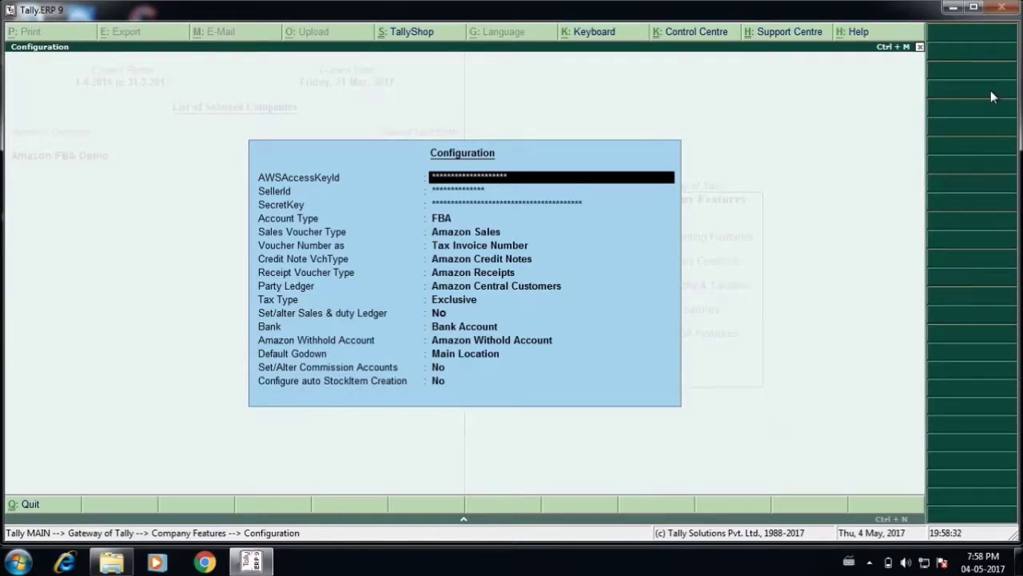
key("Return")
key("Return")
key("Return")
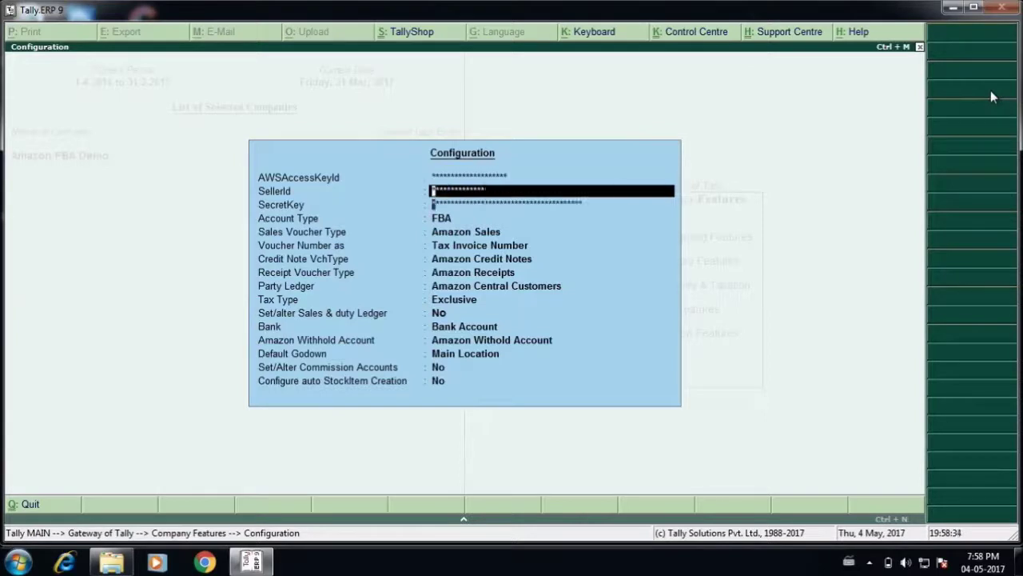
key("Return")
key("BackSpace")
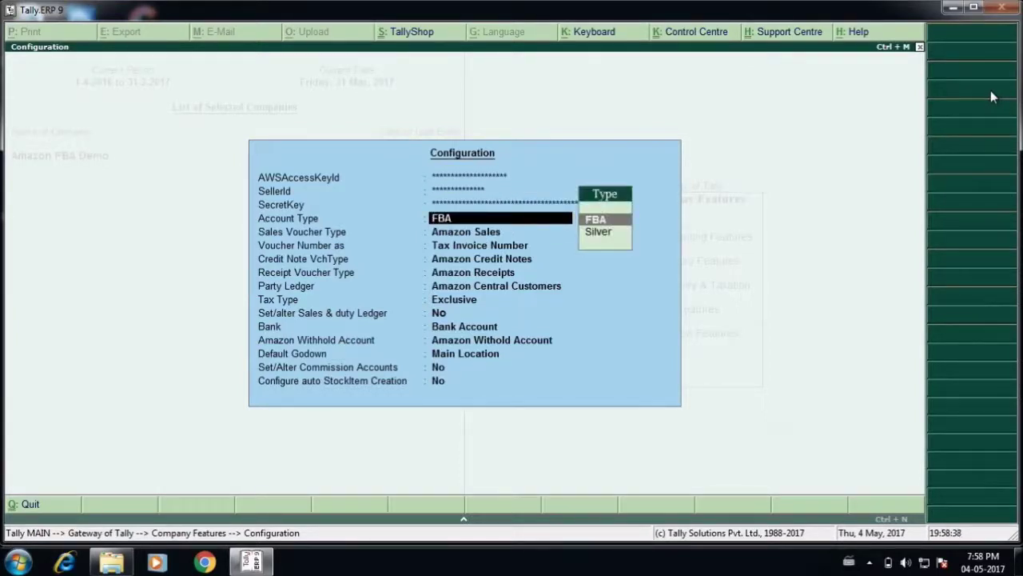
key("Return")
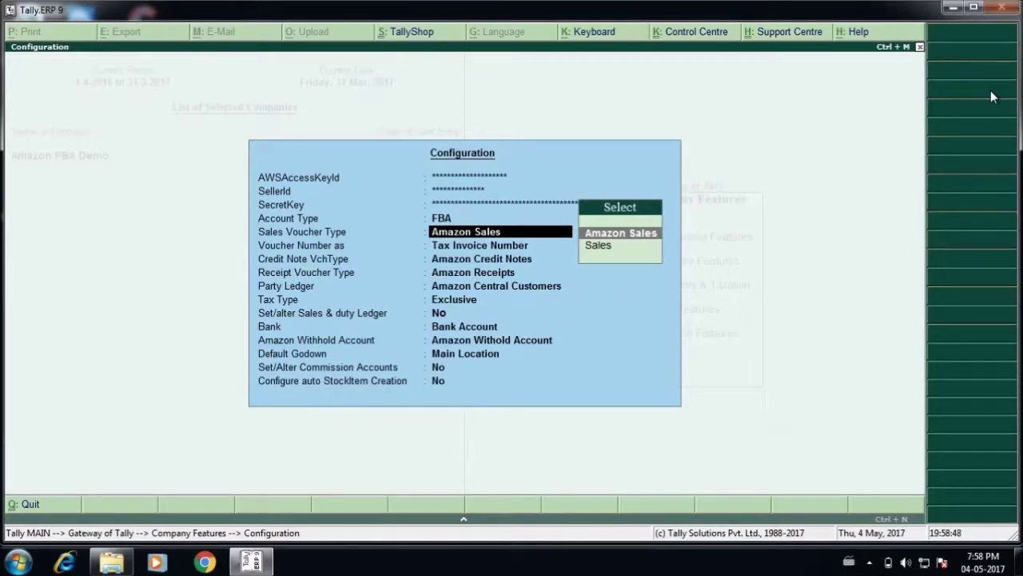
key("Return")
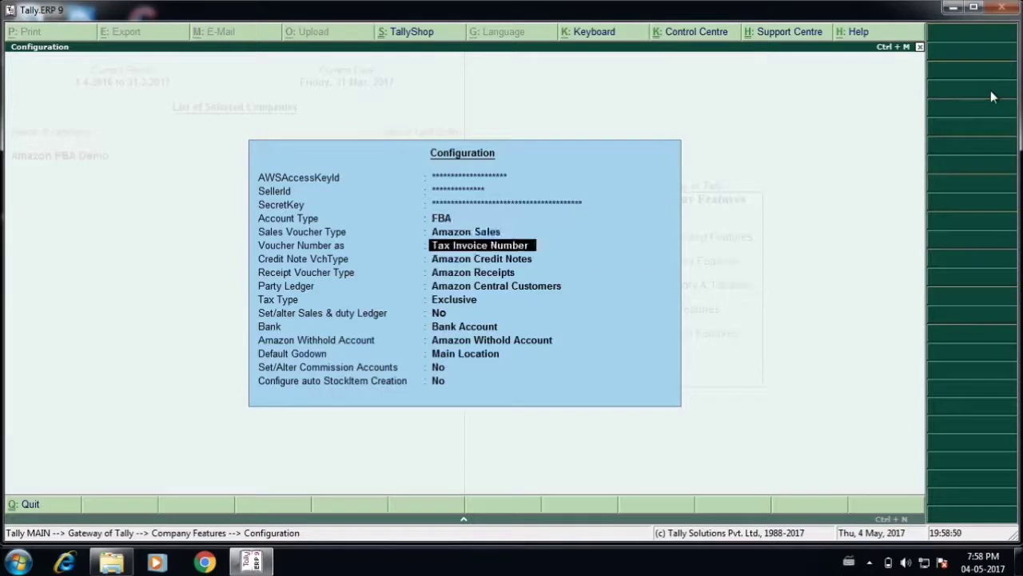
Step: Set the sales voucher numbering in the Amazon configuration to Order Number
key("Return")
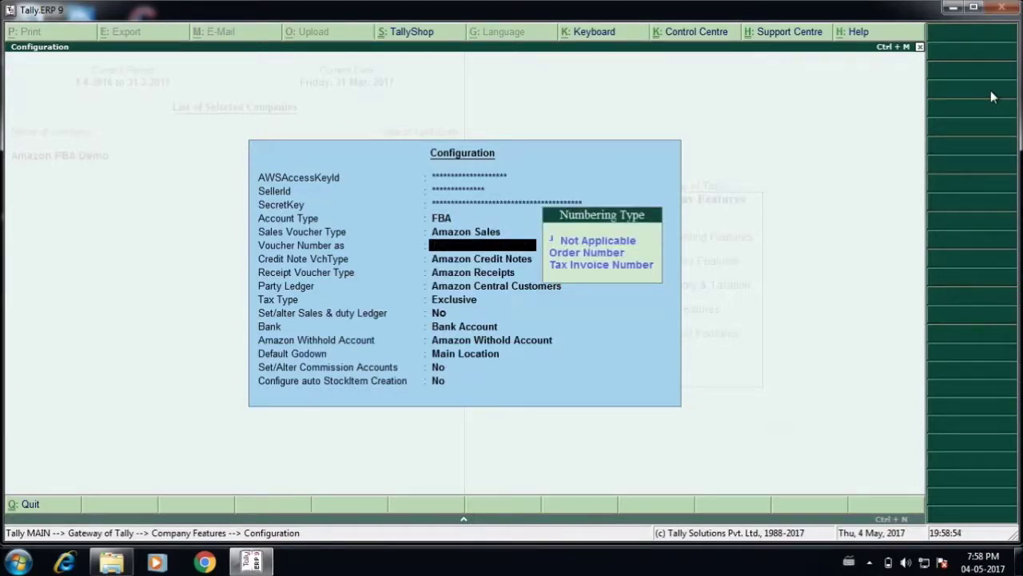
key("Down")
key("Down")
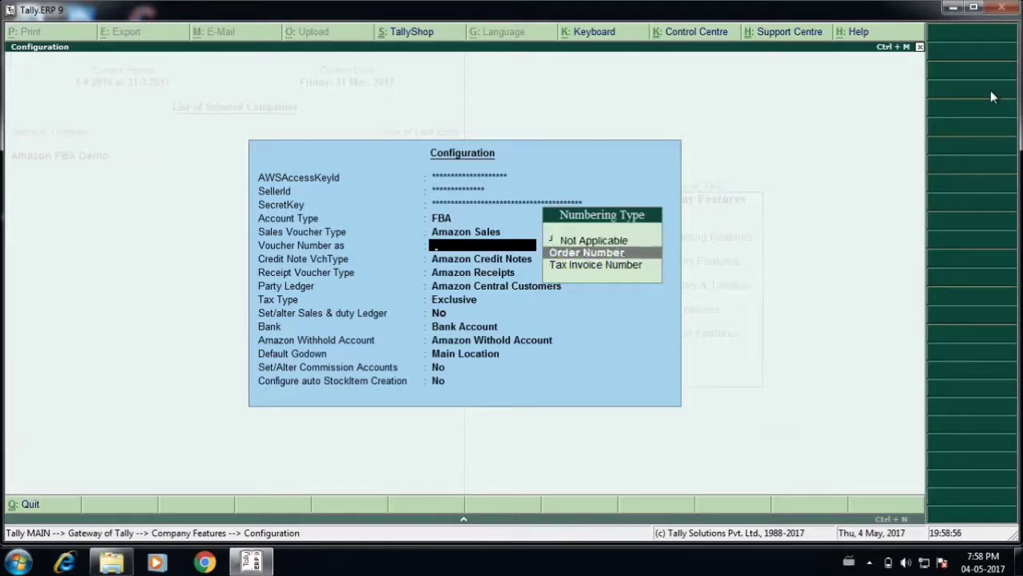
key("Return")
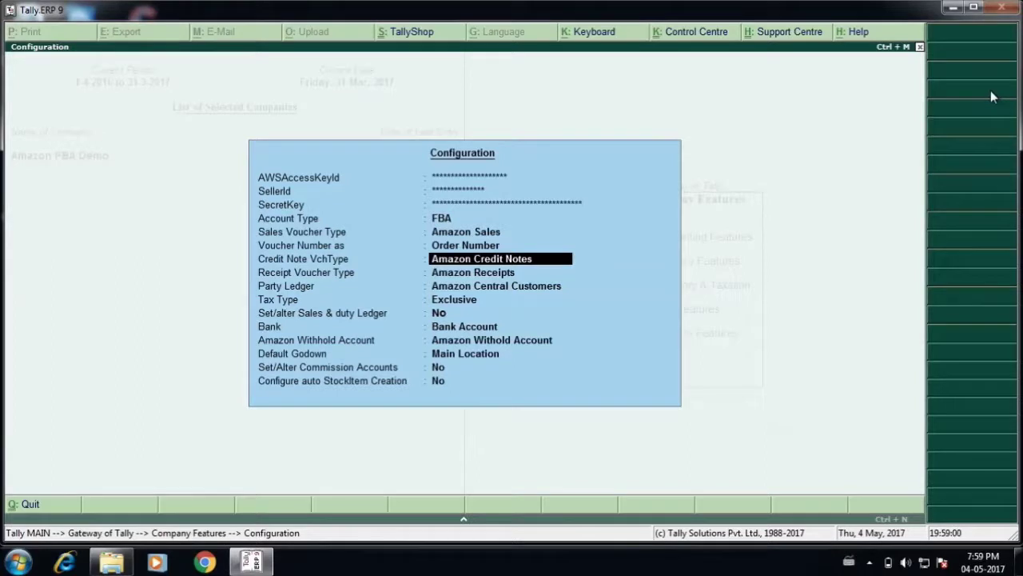
Step: Keep Amazon Credit Notes as the credit note voucher type and choose Amazon Receipts as the receipt voucher type
key("Return")
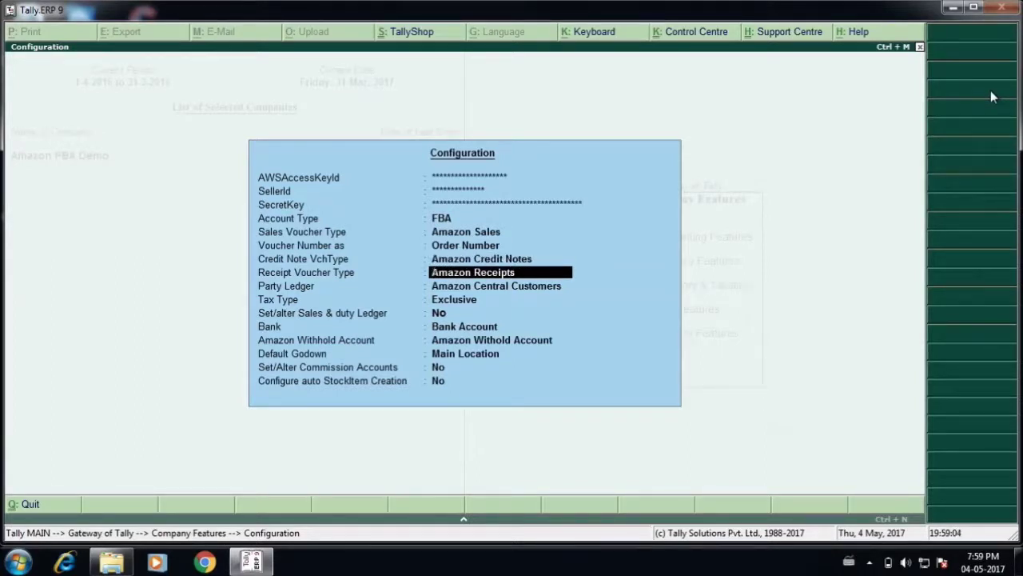
key("BackSpace")
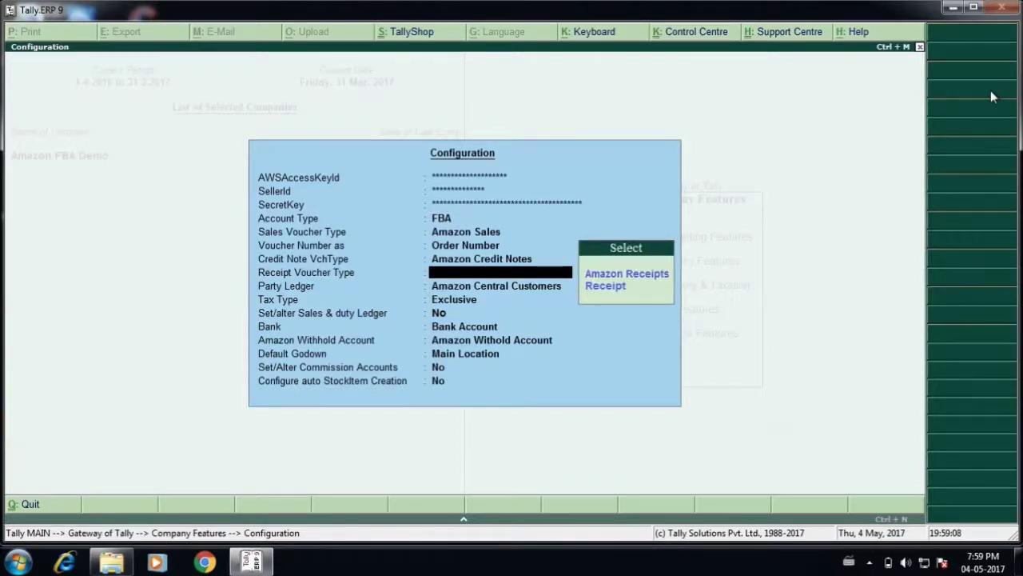
key("Down")
key("Return")
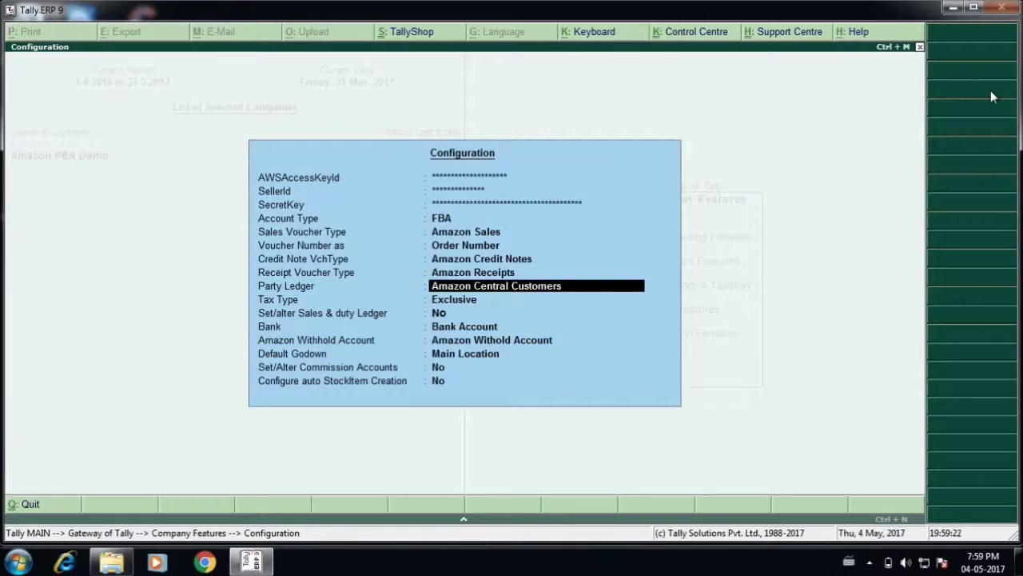
Step: Keep Amazon Central Customers as the party ledger and choose Exclusive as the tax type
key("Return")
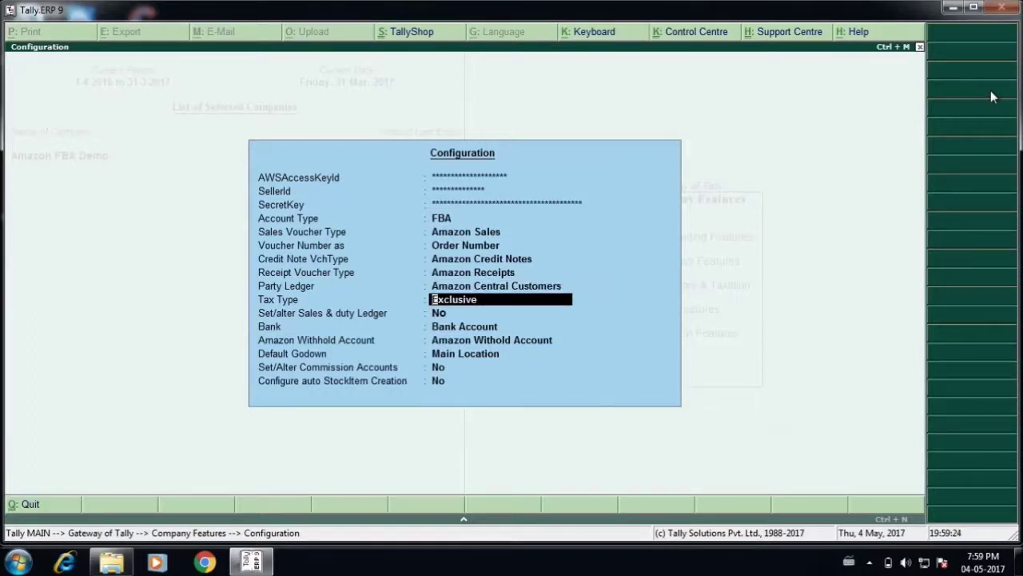
key("BackSpace")
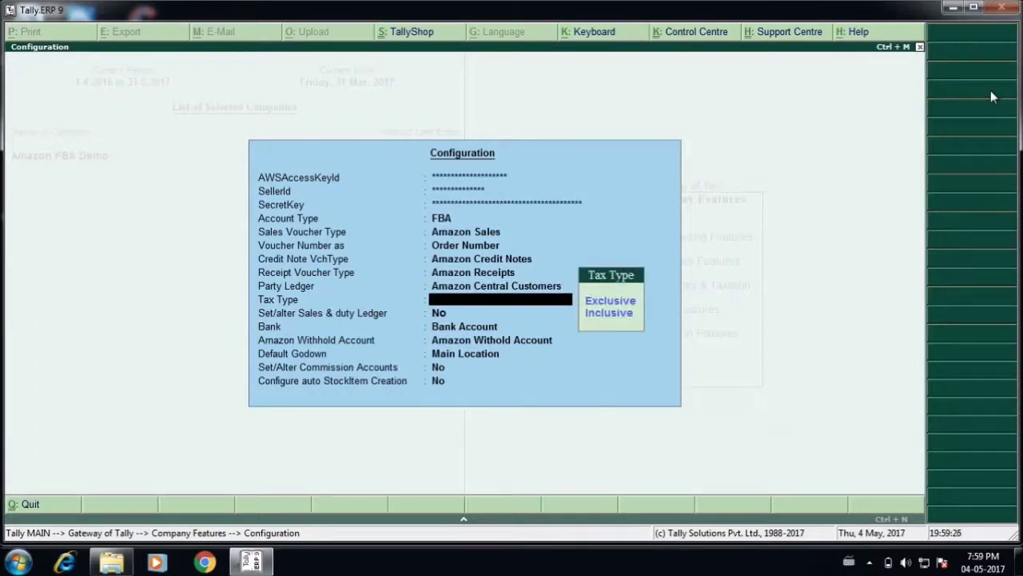
key("Down")
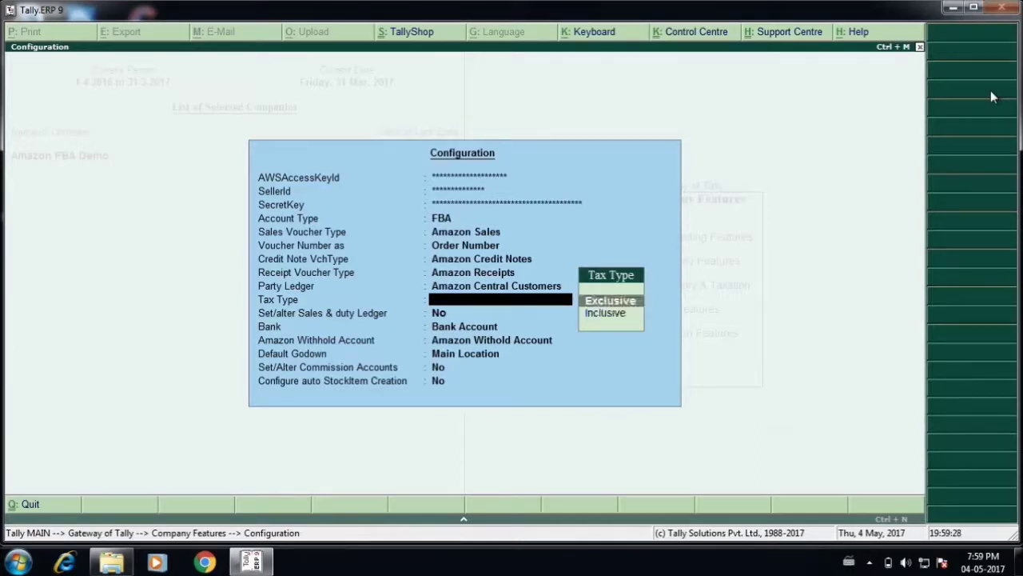
key("Return")
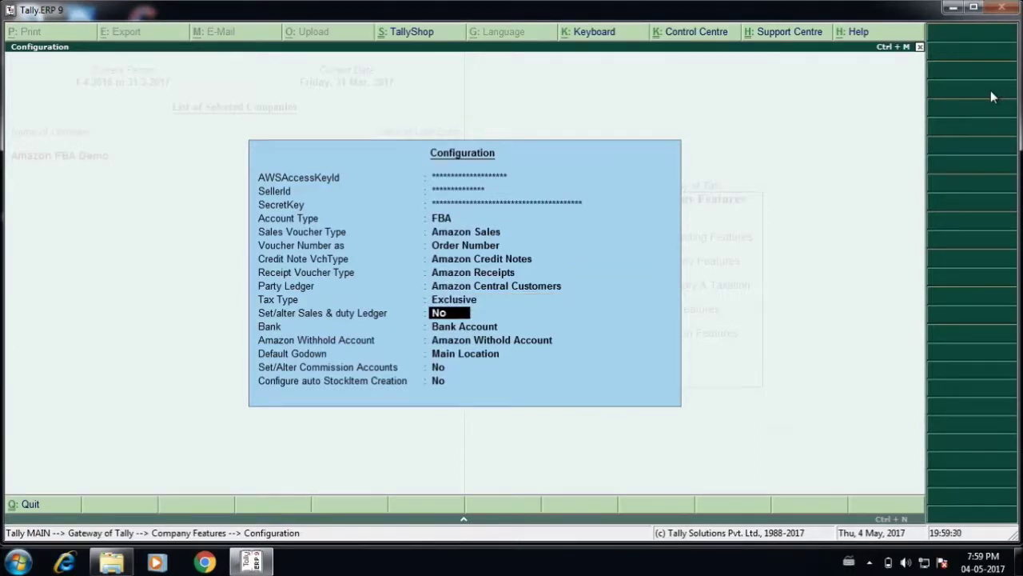
Step: Set the sales and duty ledger option to Yes and accept the existing VAT and CST ledger mapping
type("y")
key("Return")
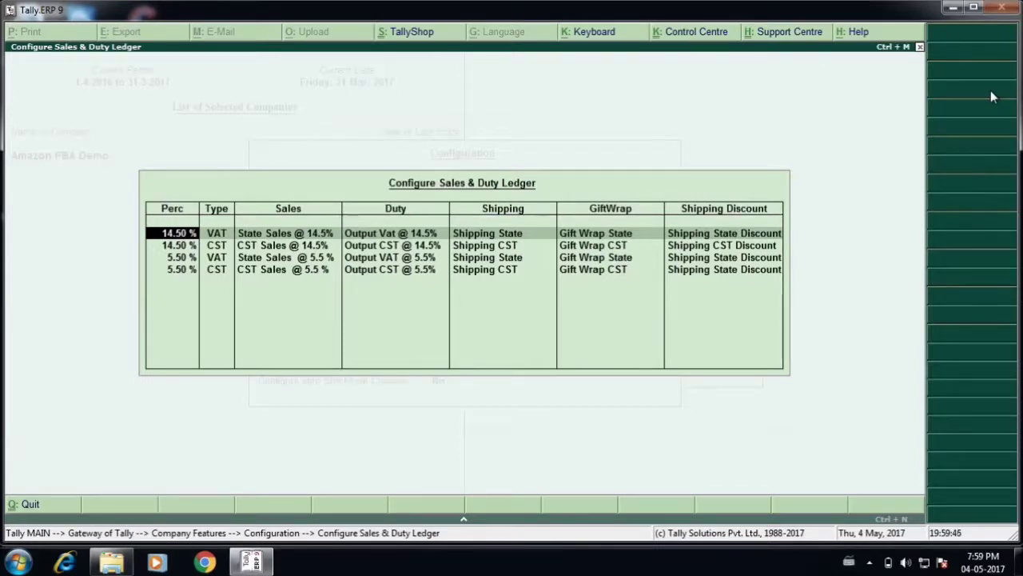
key("Return")
key("Return")
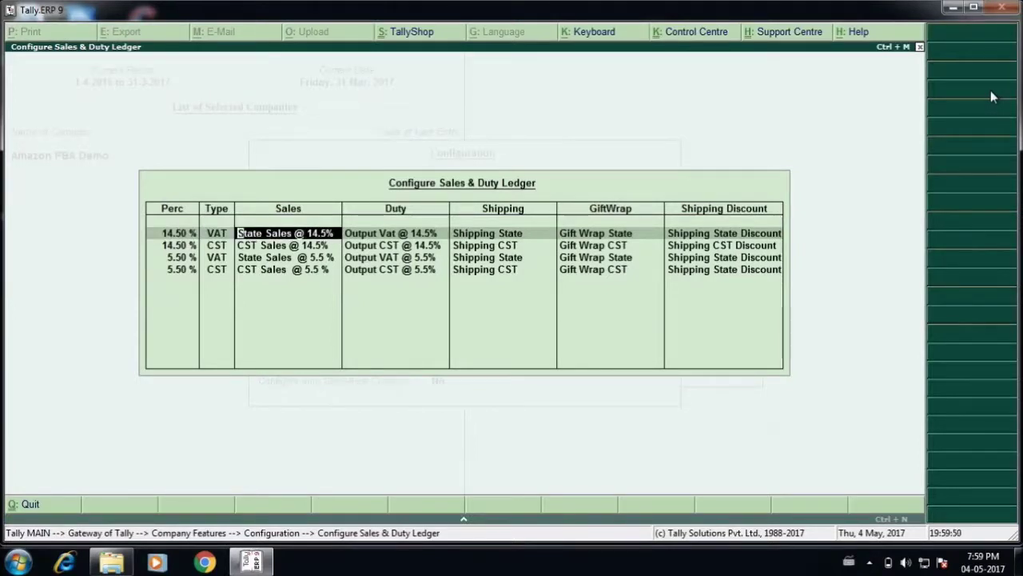
key("ctrl+a")
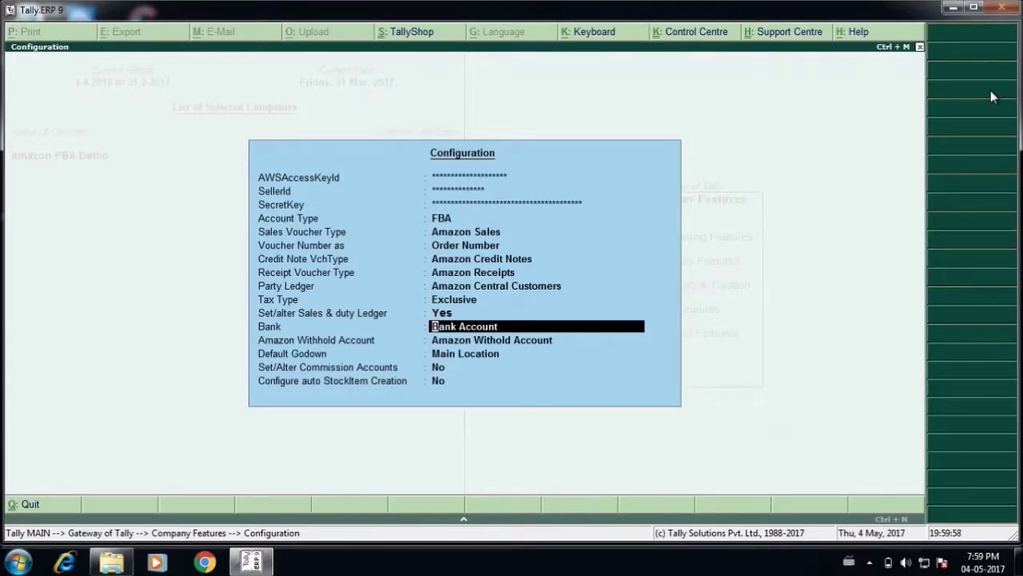
Step: Accept Bank Account as the bank, Amazon Withold Account as the withhold account and Main Location as the default godown
key("Return")
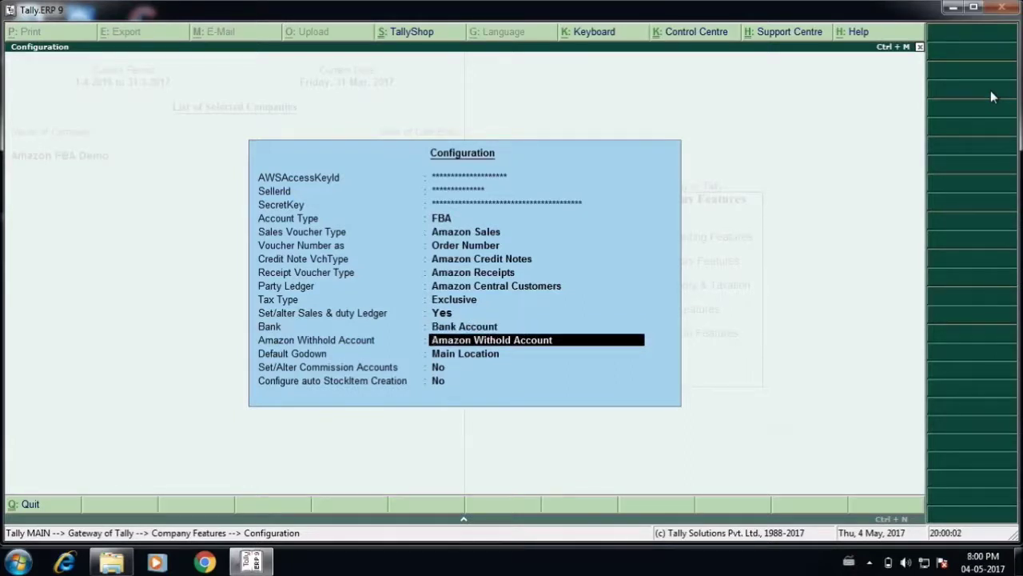
key("Return")
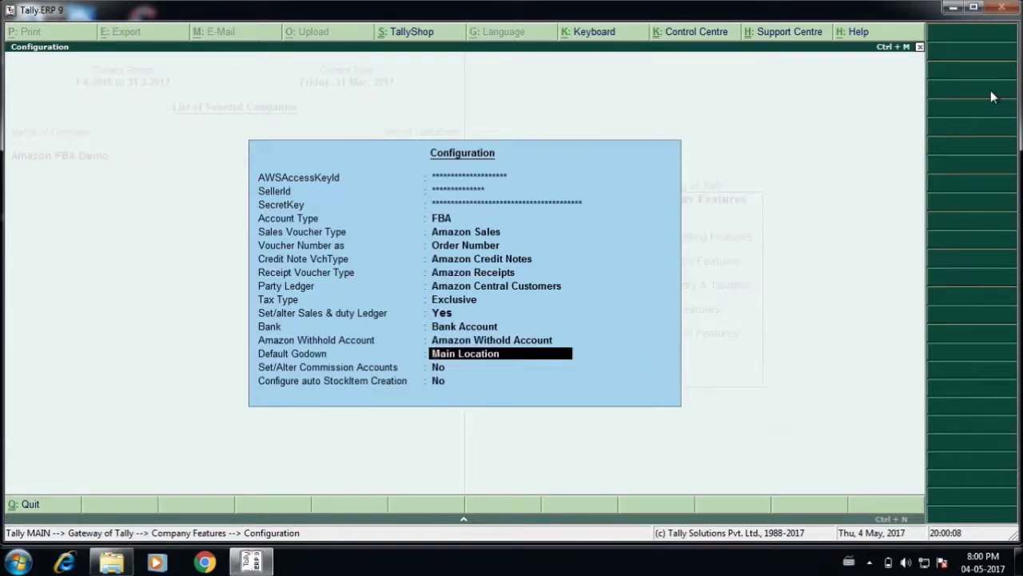
key("Return")
Step: Set the commission accounts option to Yes and accept the listed commission ledger mapping
type("y")
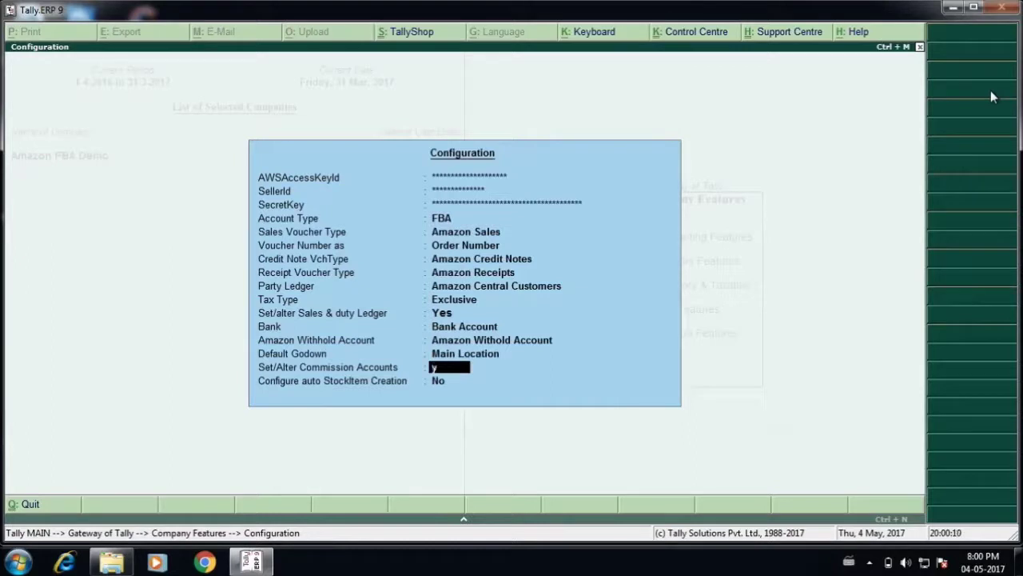
key("Return")
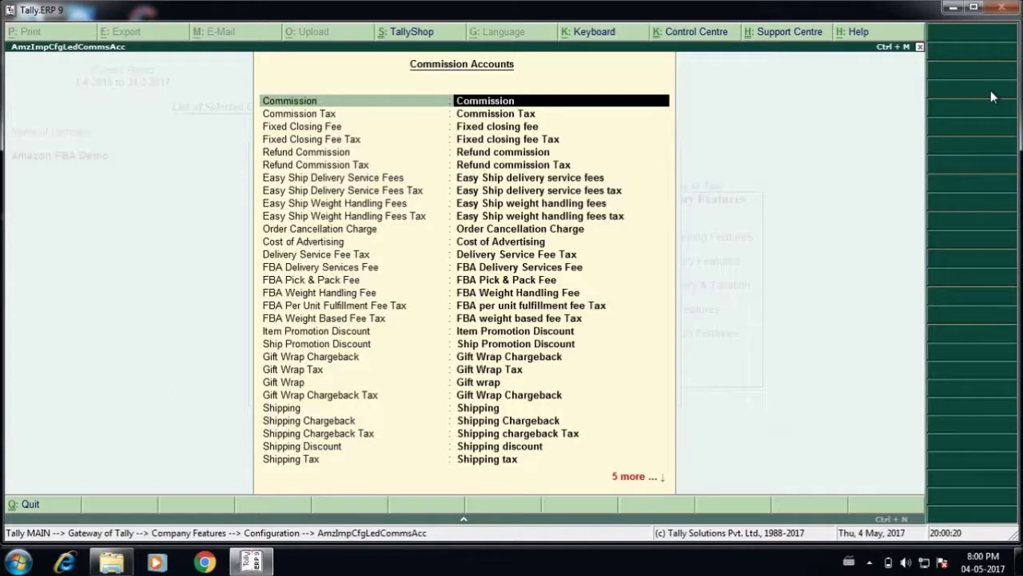
key("ctrl+a")
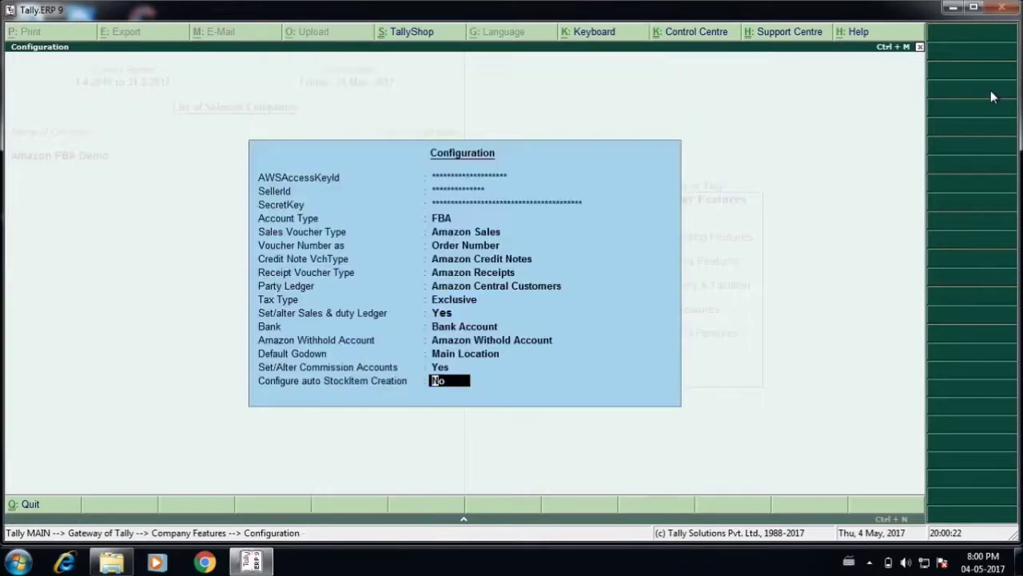
Step: Enable auto stock item creation, accepting SKU Code naming, the Amazon's Unallocated group and unit nos, and save the Amazon configuration
type("y")
key("Return")
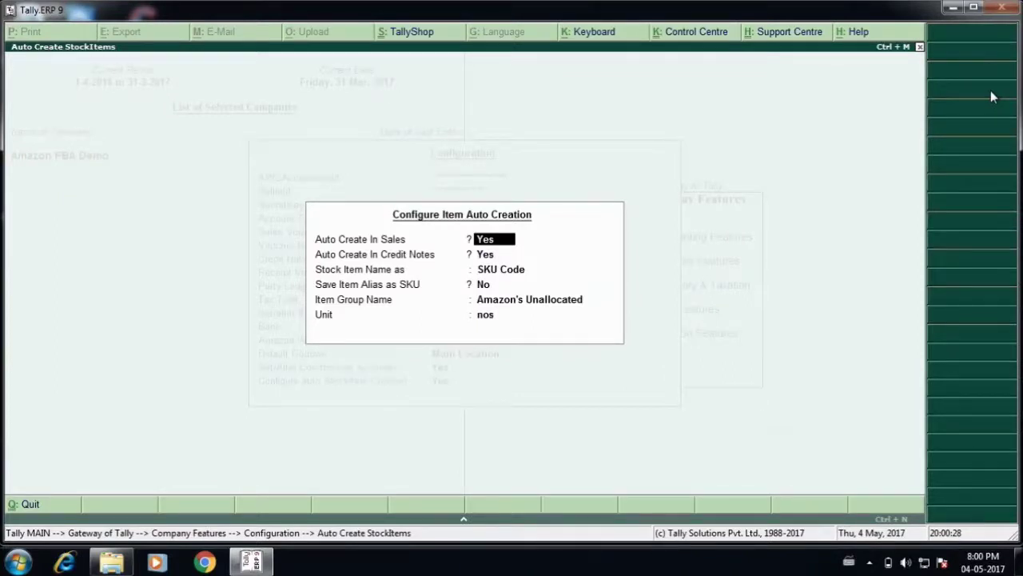
key("Return")
key("Return")
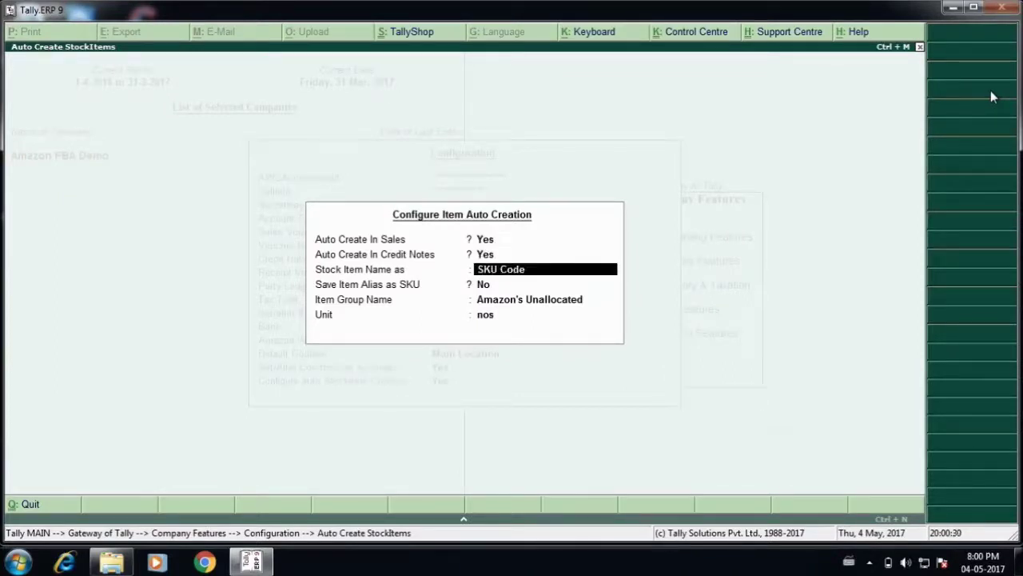
key("Return")
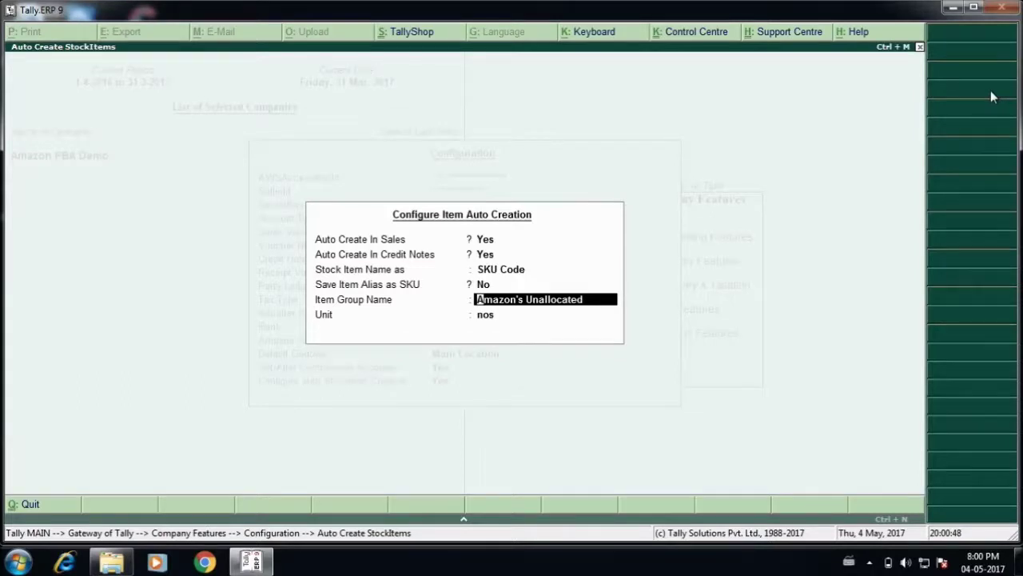
key("Return")
key("Return")
key("Return")
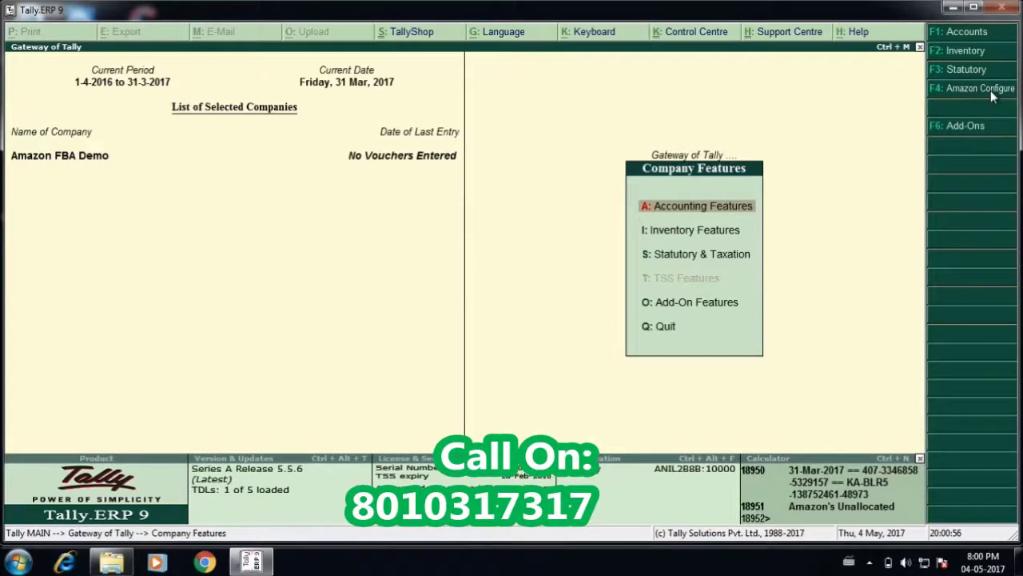
Step: Leave the company features and open the Amazon Import options among the display reports
key("Escape")
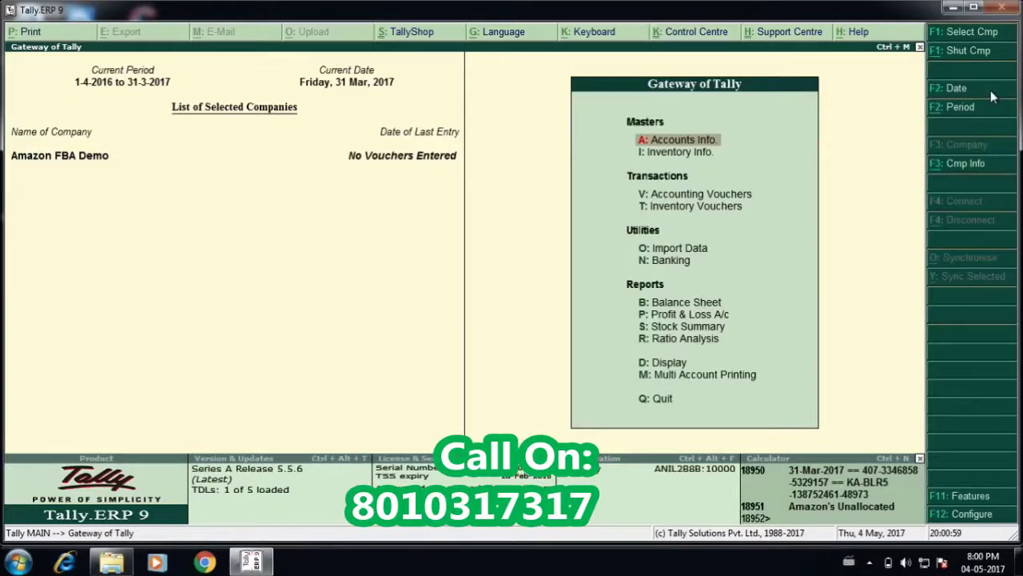
key("Up")
key("Up")
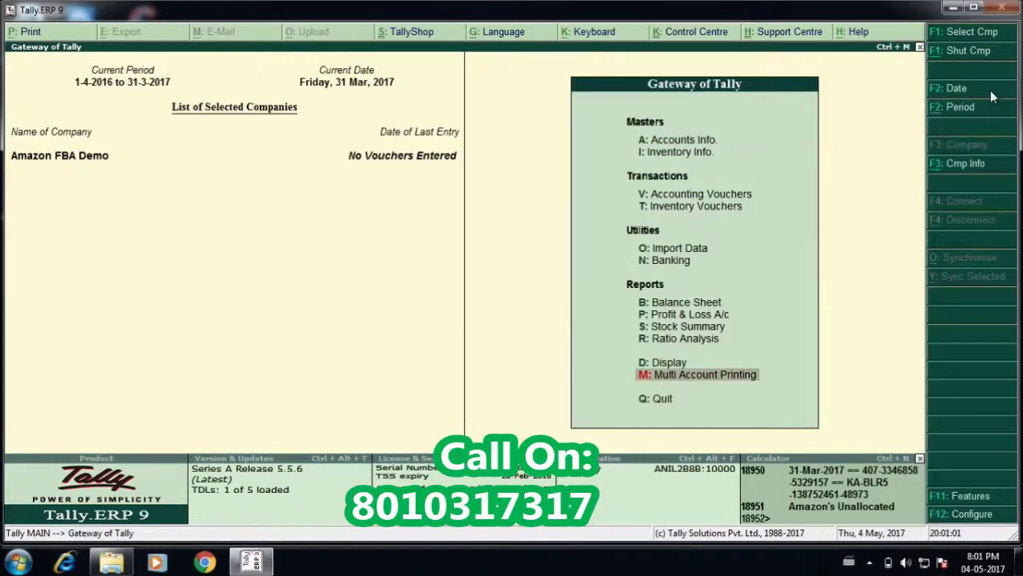
key("Up")
key("Return")
key("Up")
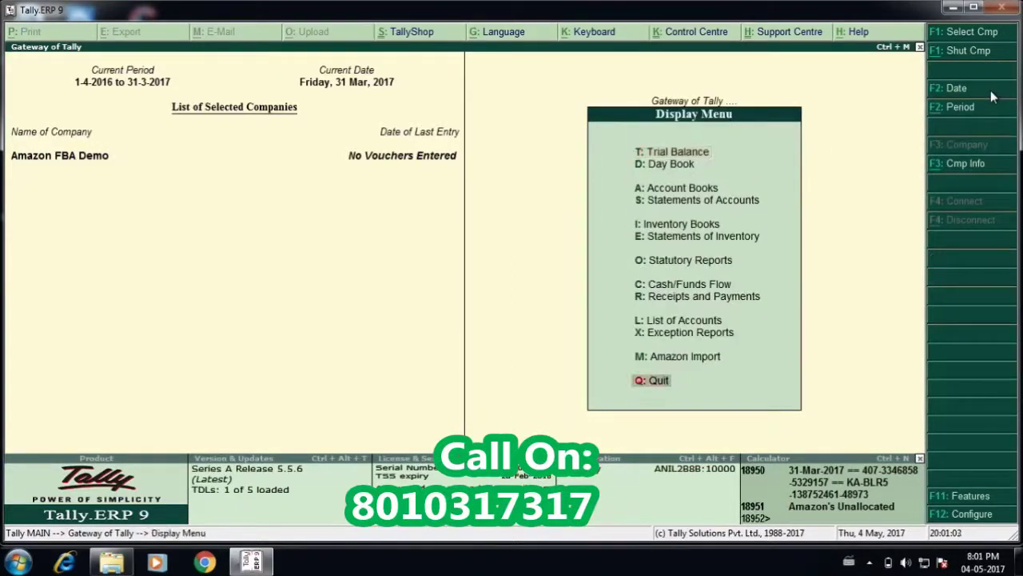
key("Up")
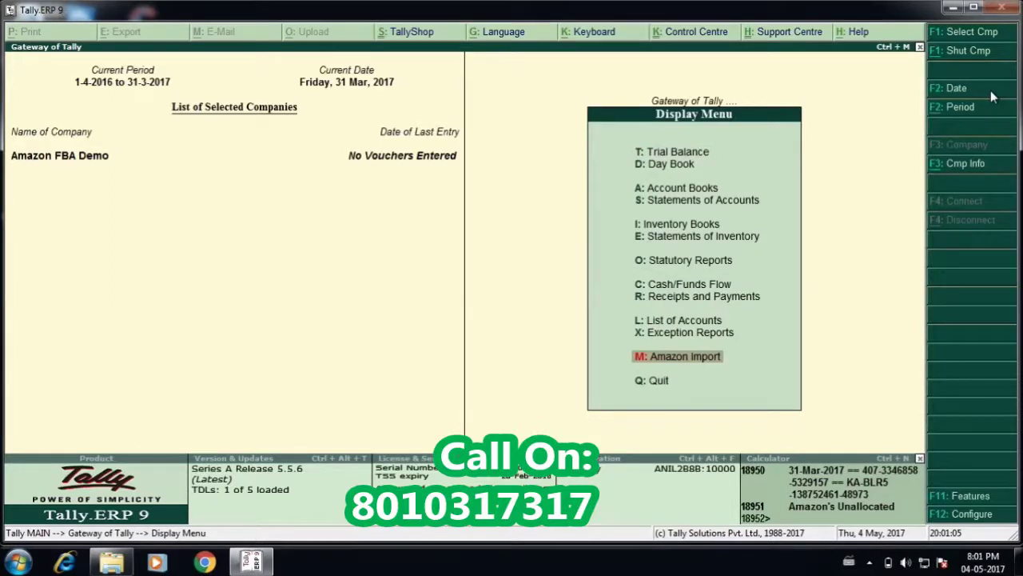
key("Return")
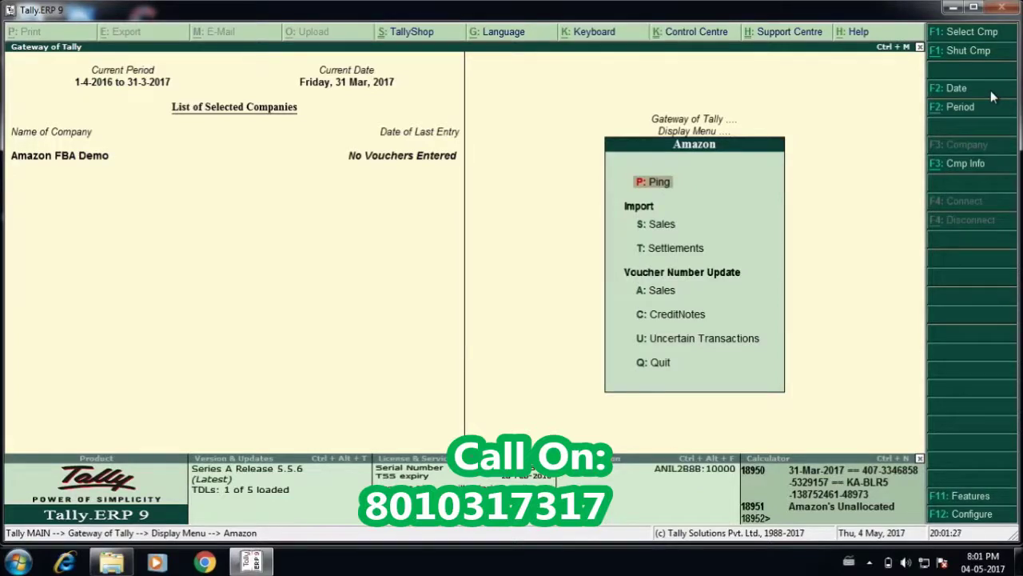
Step: Import Amazon sales with the Custom import type for 1-Mar-2017 to 31-Mar-2017
key("Down")
key("Return")
type("c")
key("Return")
type("1 3 2017")
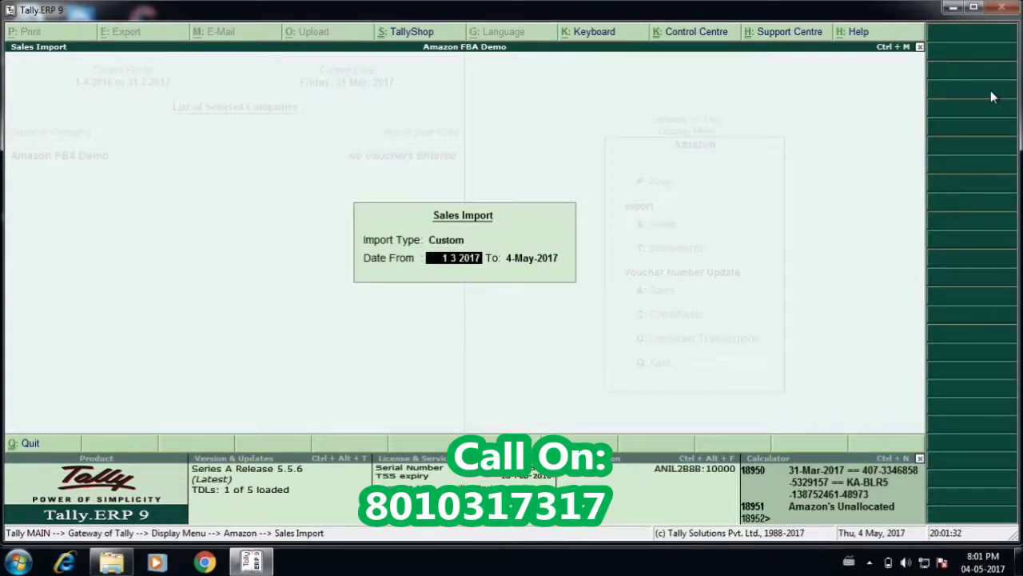
key("Return")
type("31")
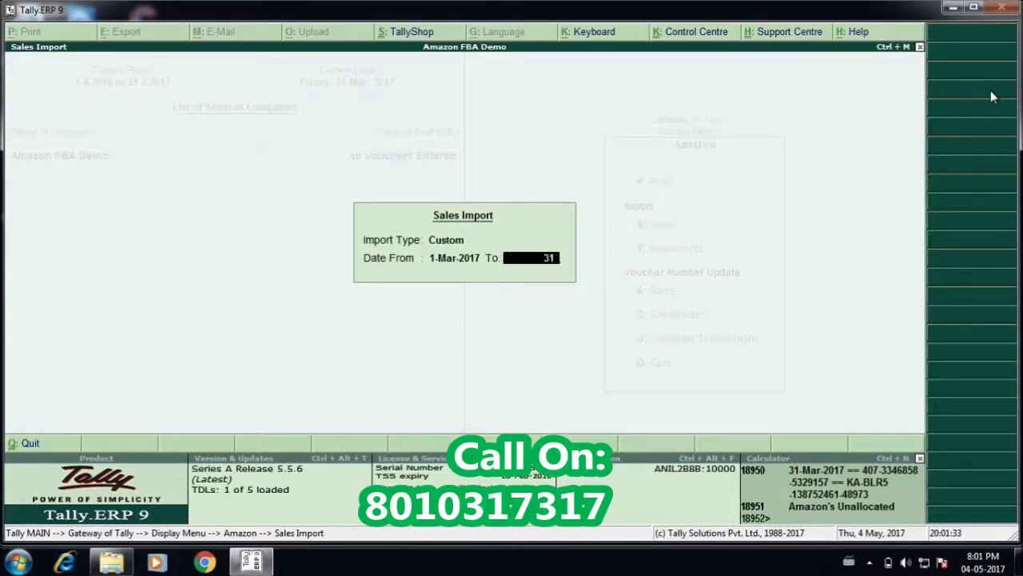
type(" 3 2017")
key("Return")
key("Return")
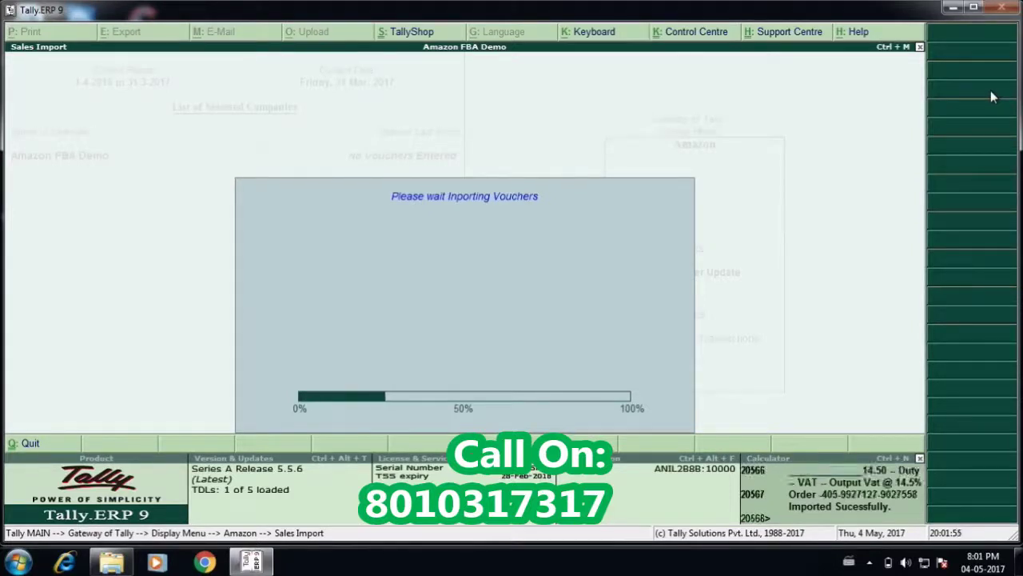
key("Return")
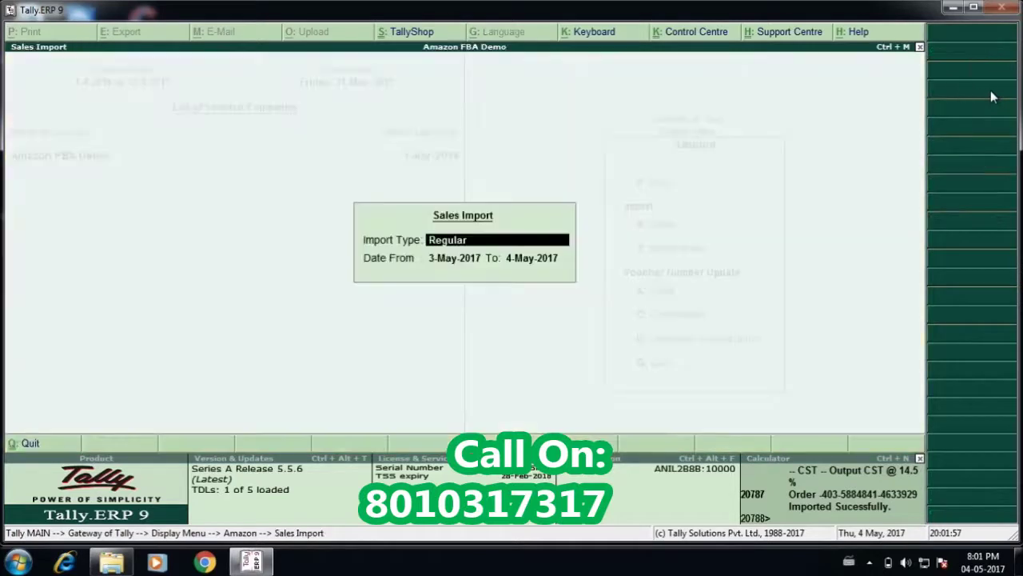
type("c")
key("Return")
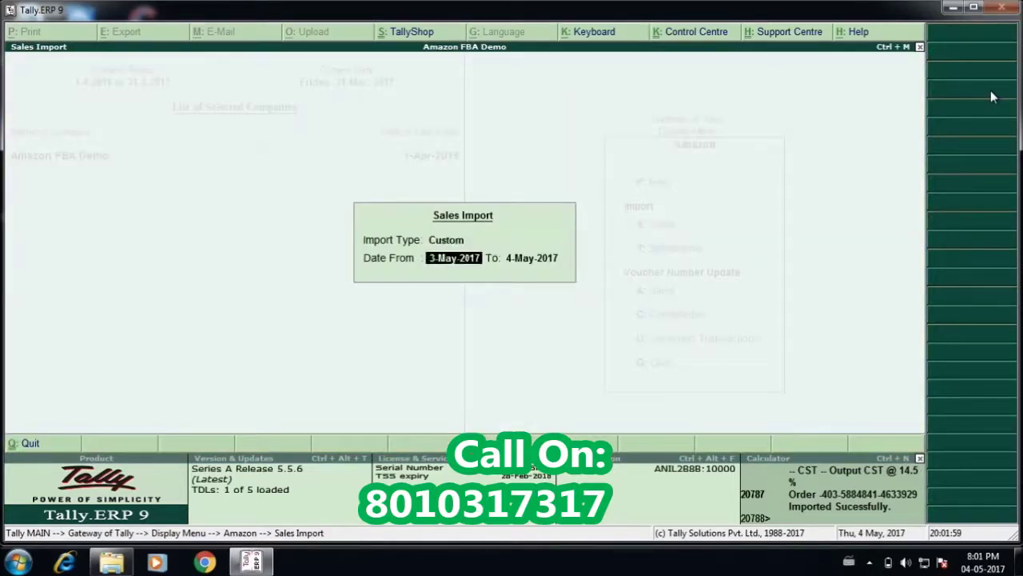
key("BackSpace")
key("Escape")
key("y")
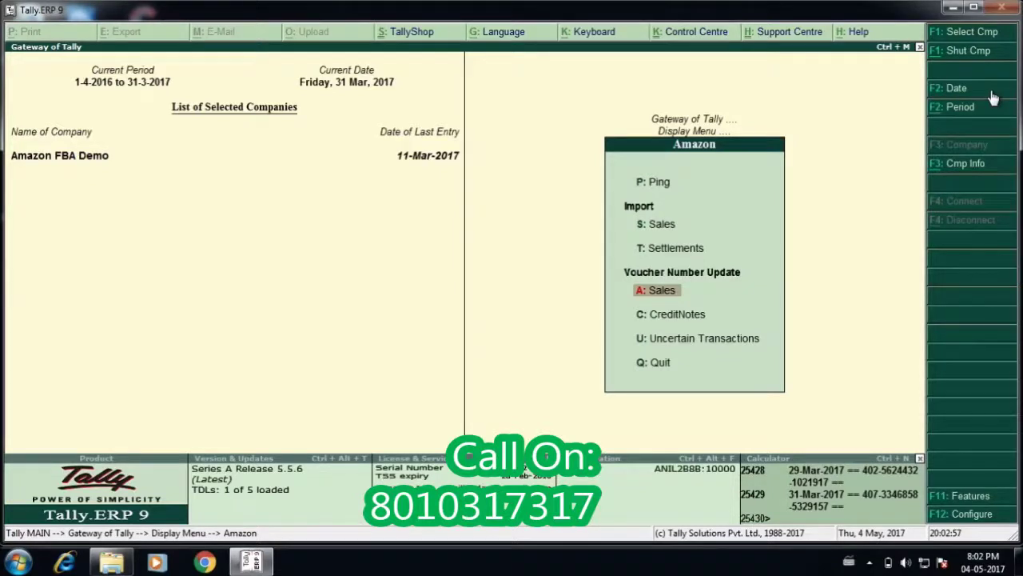
Step: Open the Statistics report under Statements of Accounts and review the voucher types, ending on Amazon Sales
key("Escape")
key("s")
key("s")
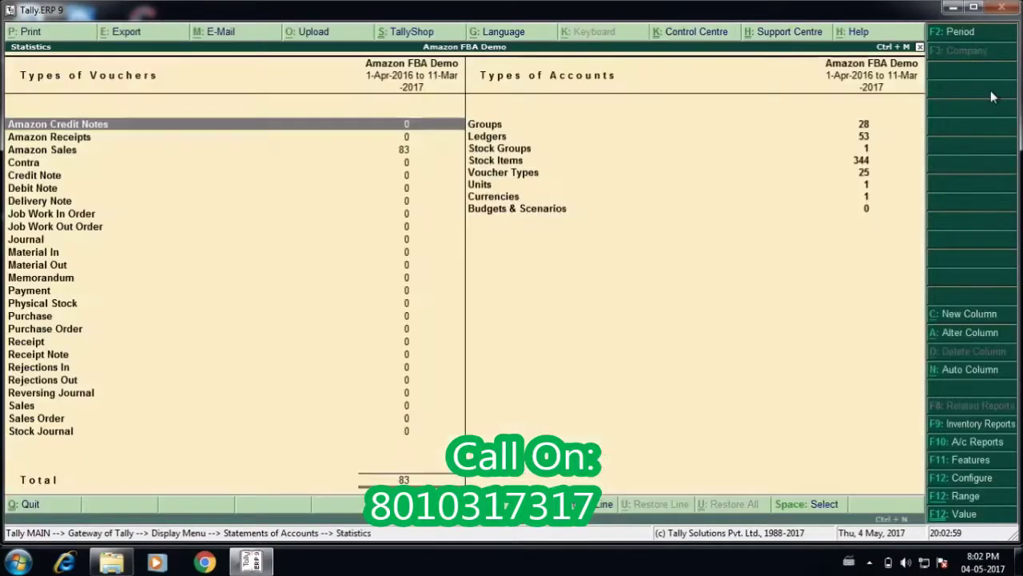
key("Down")
key("Down")
key("Down")
key("Down")
key("Down")
key("Down")
key("Down")
key("Down")
key("Down")
key("Down")
key("Down")
key("Down")
key("Down")
key("Down")
key("Down")
key("Down")
key("Down")
key("Down")
key("Down")
key("Down")
key("Down")
key("Up")
key("Up")
key("Up")
key("Up")
key("Up")
key("Up")
key("Up")
key("Up")
key("Up")
key("Up")
key("Up")
key("Up")
key("Up")
key("Up")
key("Up")
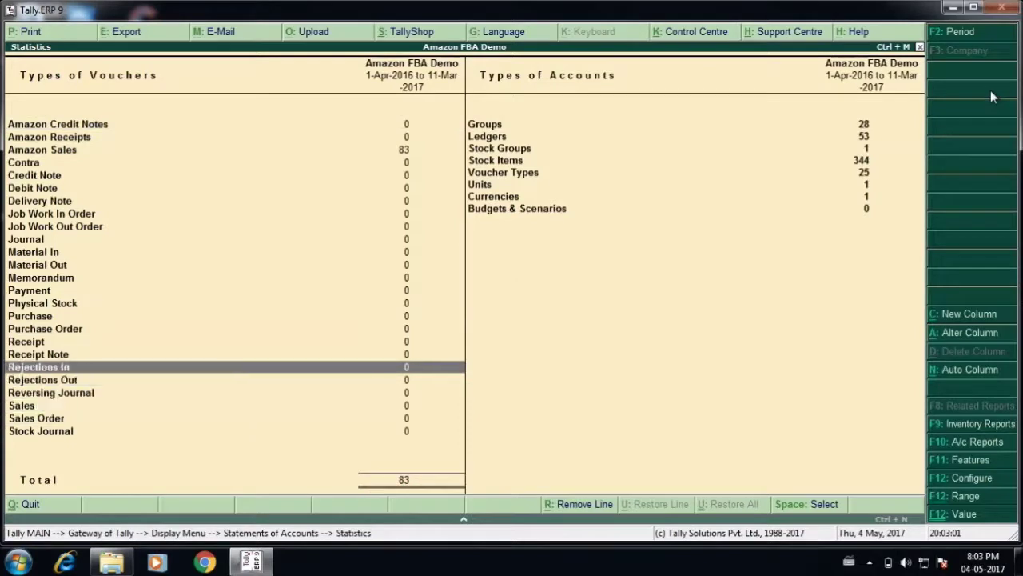
key("Up")
key("Up")
key("Up")
key("Up")
key("Up")
key("Up")
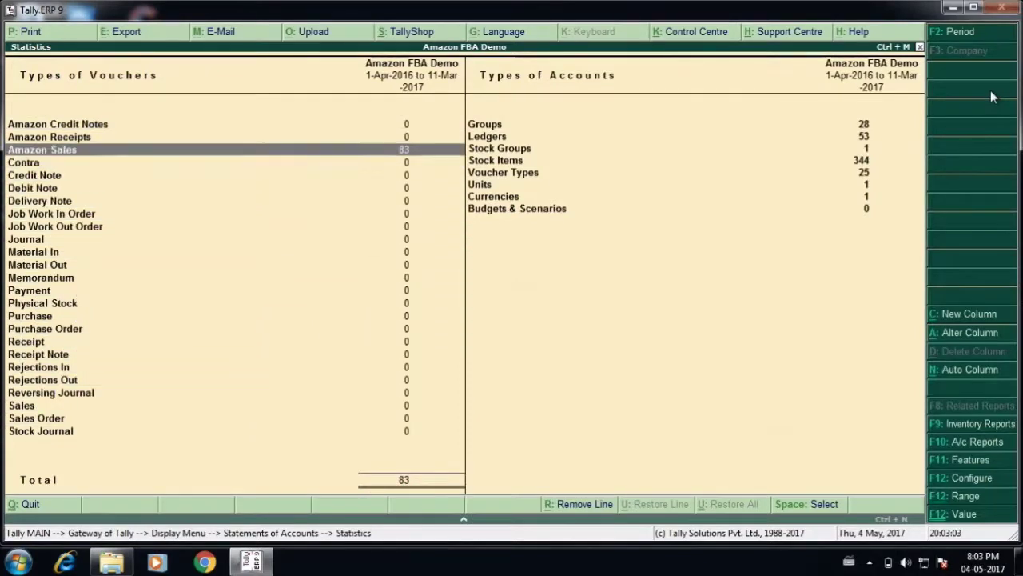
Step: Examine the first March voucher in the Amazon Sales register, and return to the Gateway of Tally without altering it
key("Return")
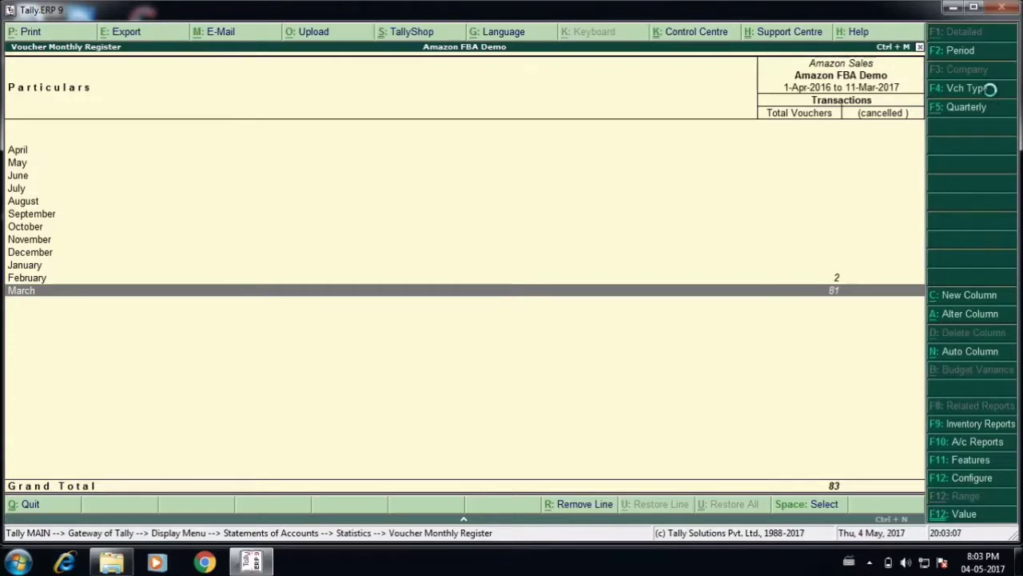
key("Return")
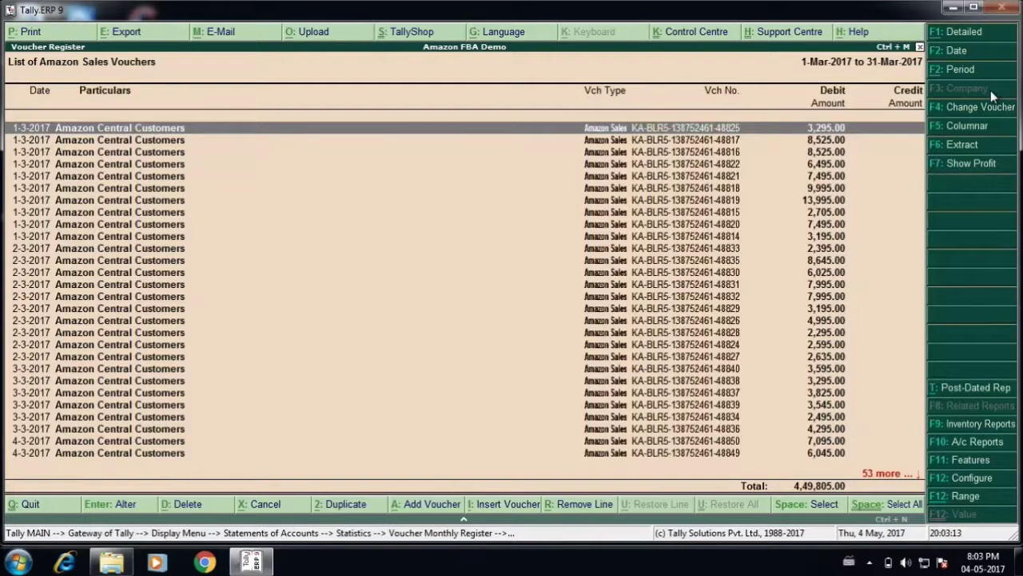
key("Return")
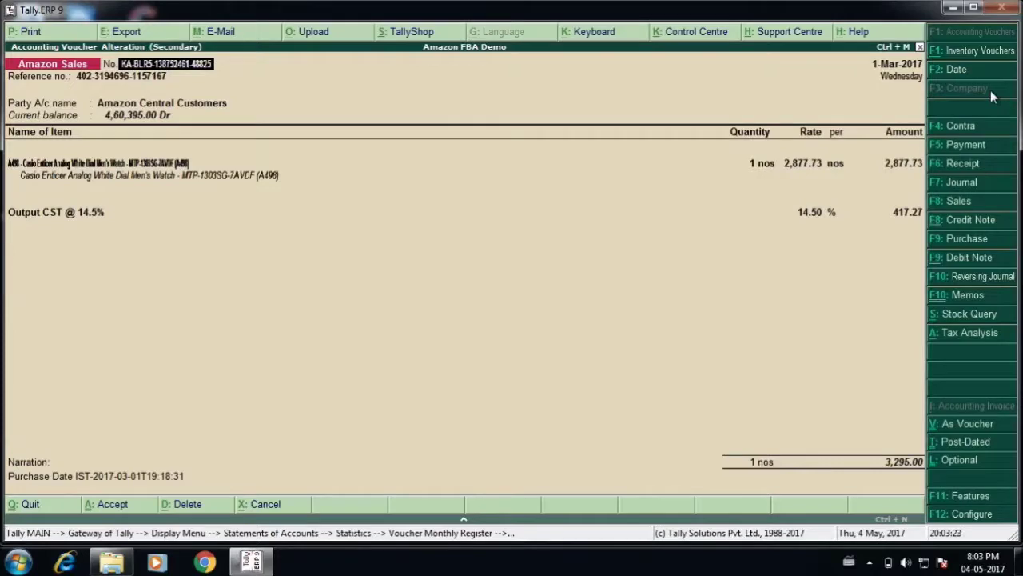
key("Escape")
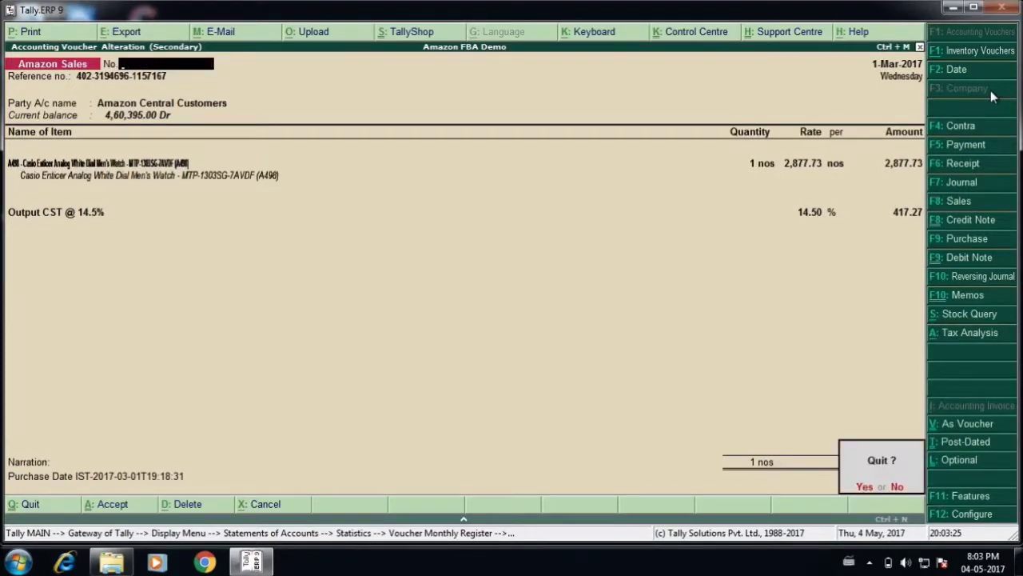
key("Return")
key("Escape")
key("Escape")
key("Escape")
key("Escape")
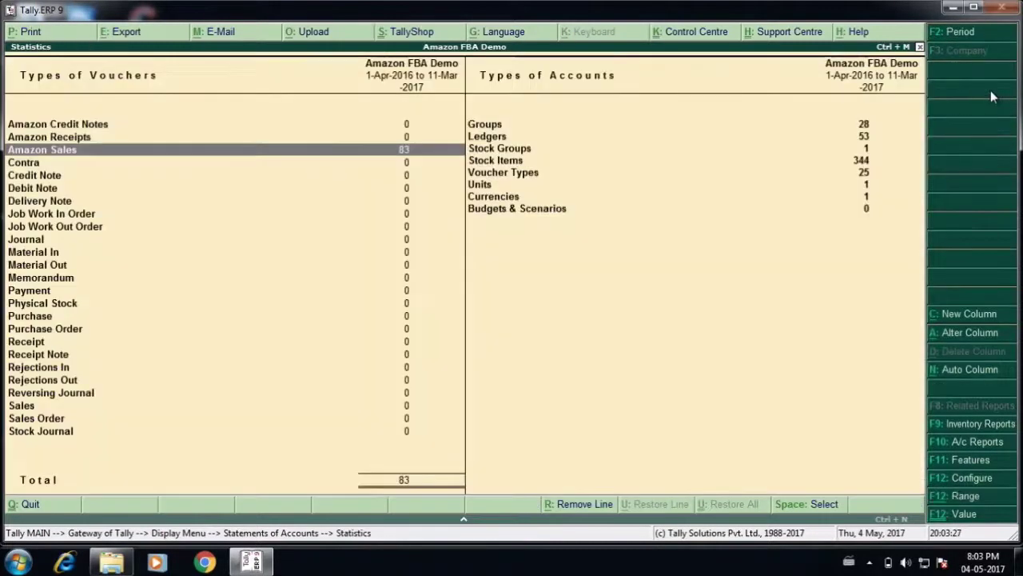
key("Escape")
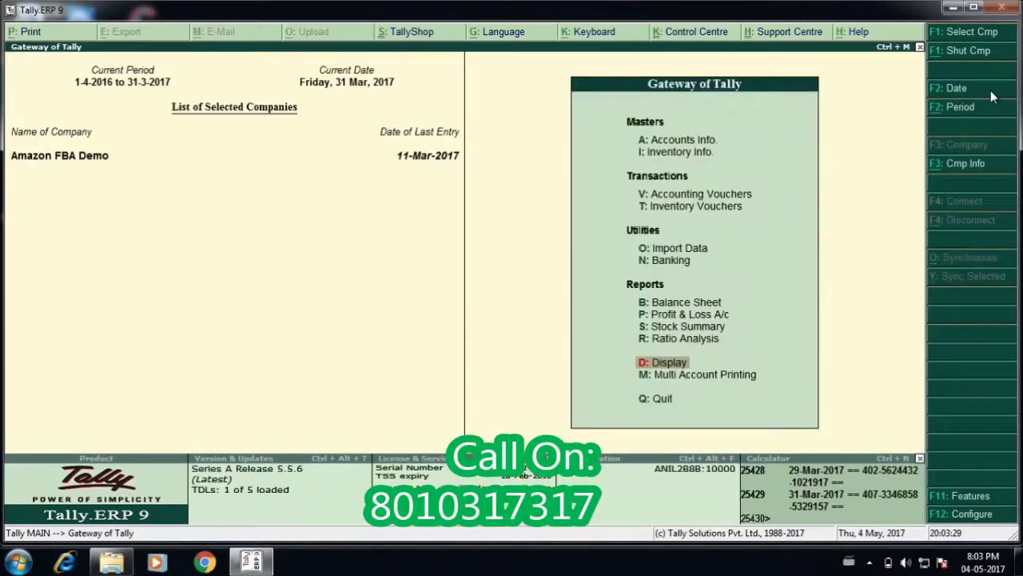
Step: Open the Settlements import from the Amazon Import options of the display reports
key("Return")
key("Up")
key("Up")
key("Return")
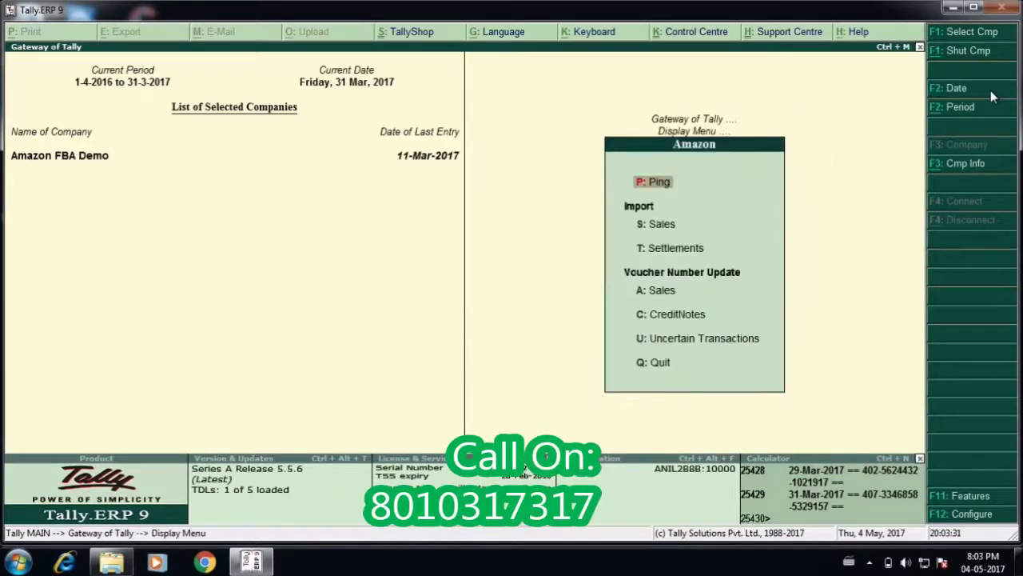
key("Down")
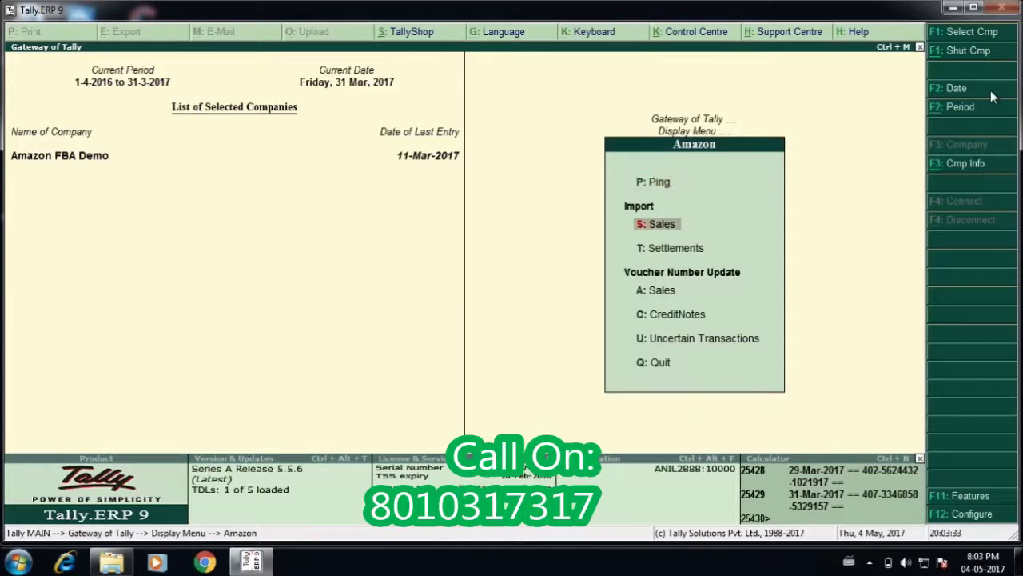
key("Down")
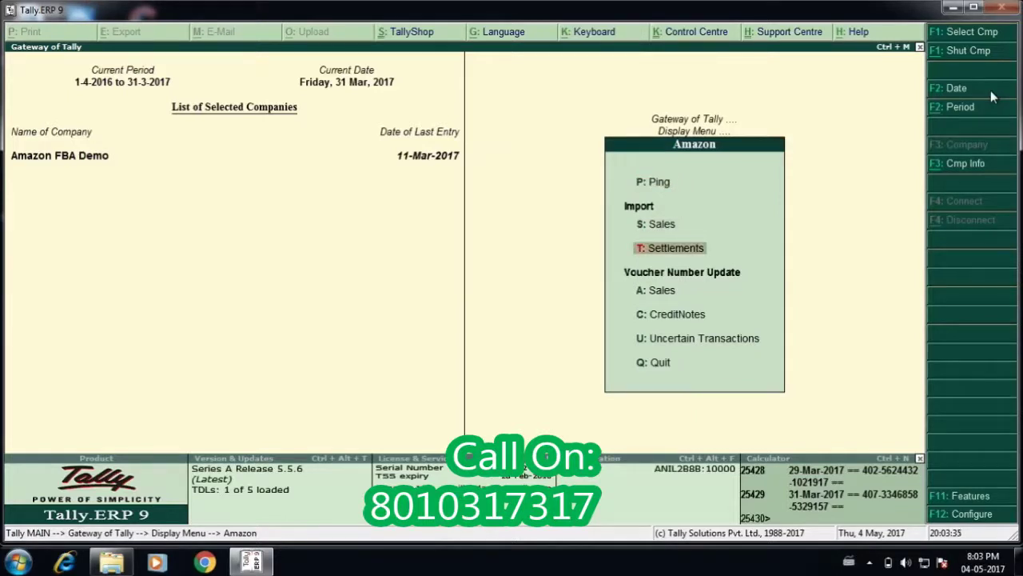
key("Return")
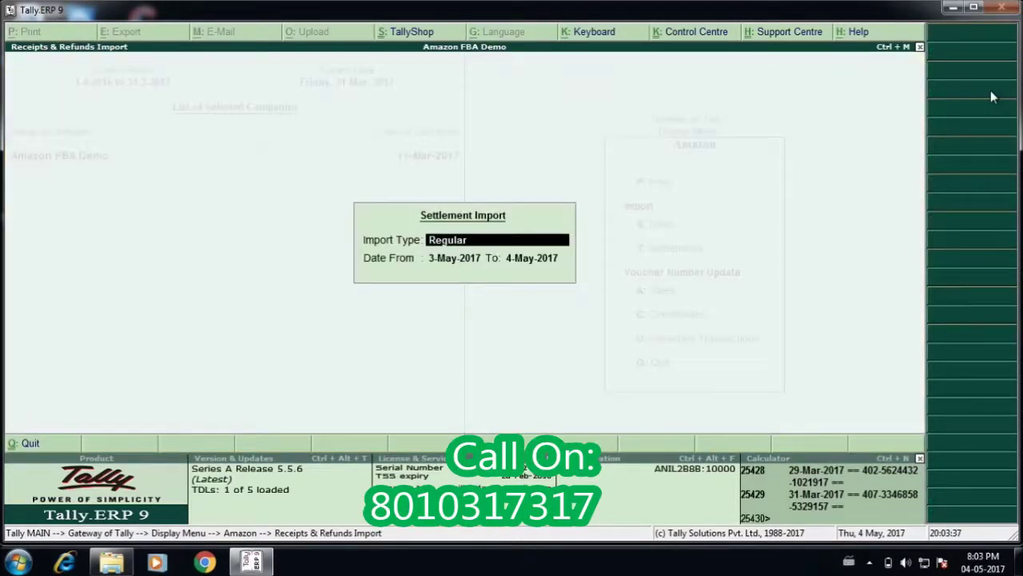
Step: Import the Amazon settlements with the Custom import type for 1-Mar-2017 to 5-Mar-2017
key("c")
key("Return")
type("1-3")
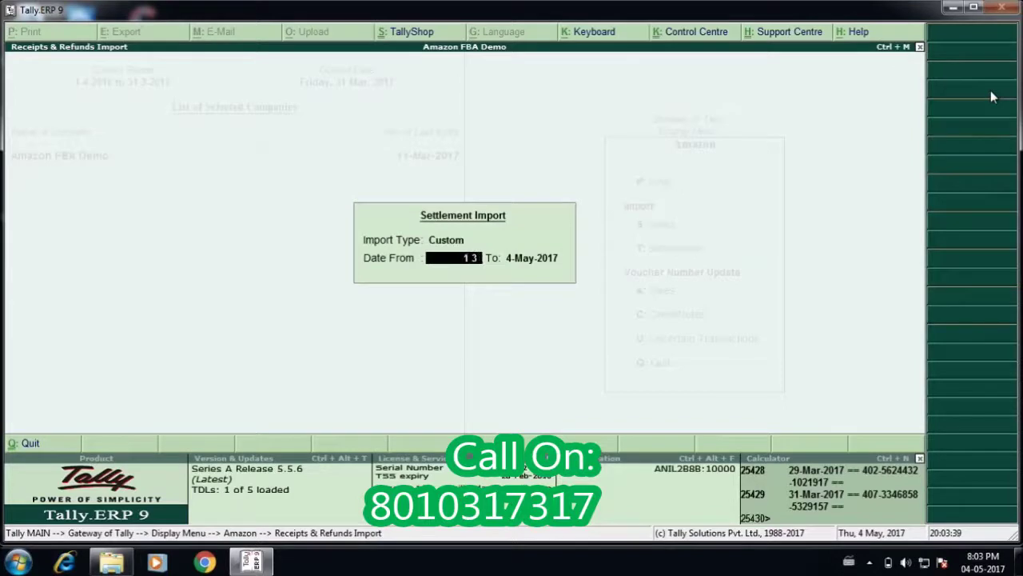
type("-2017")
key("Return")
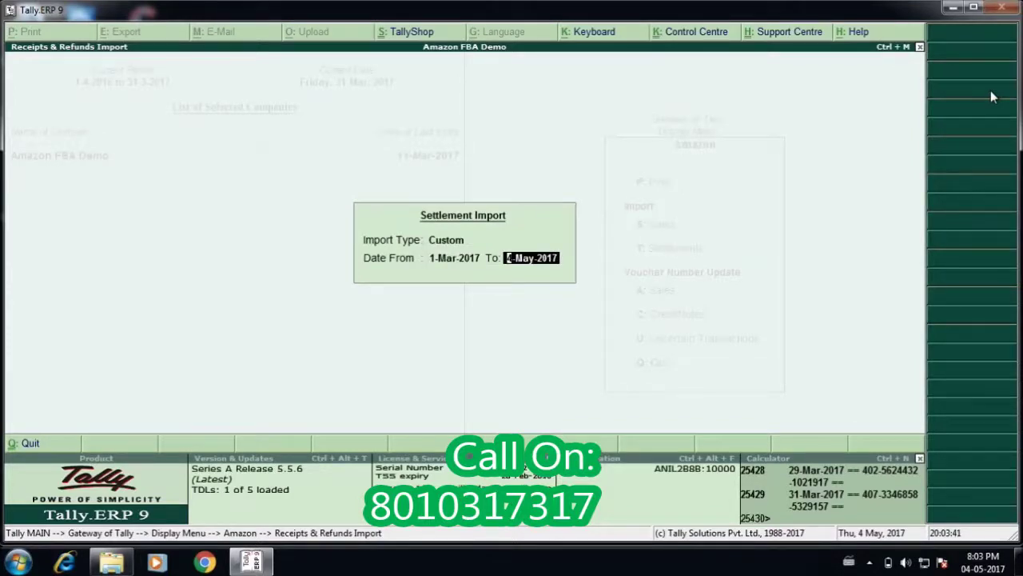
type("5-3-201")
type("7")
key("Return")
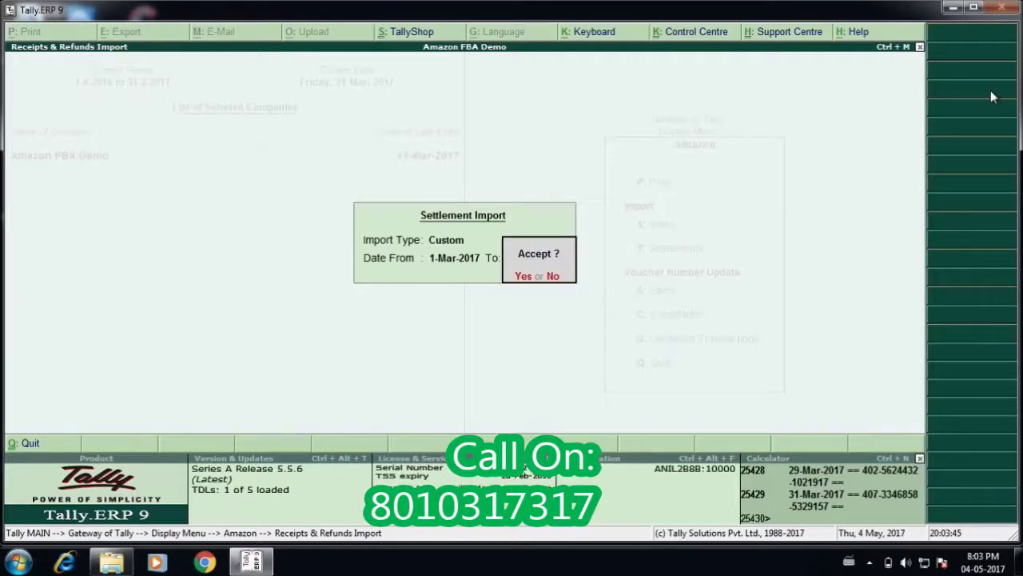
key("Return")
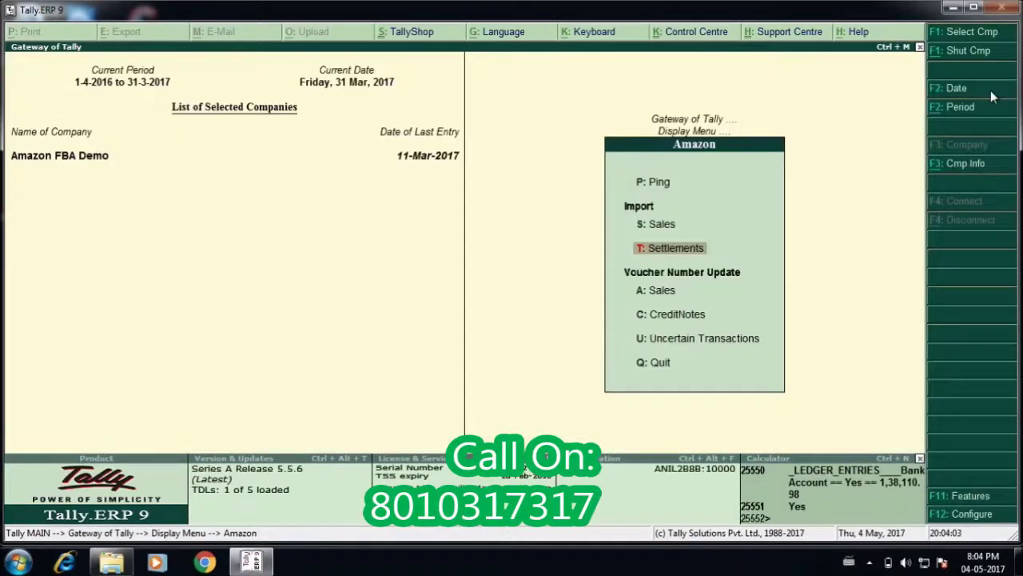
Step: Open the Statistics report and list the March vouchers of the Amazon Receipts type
key("Escape")
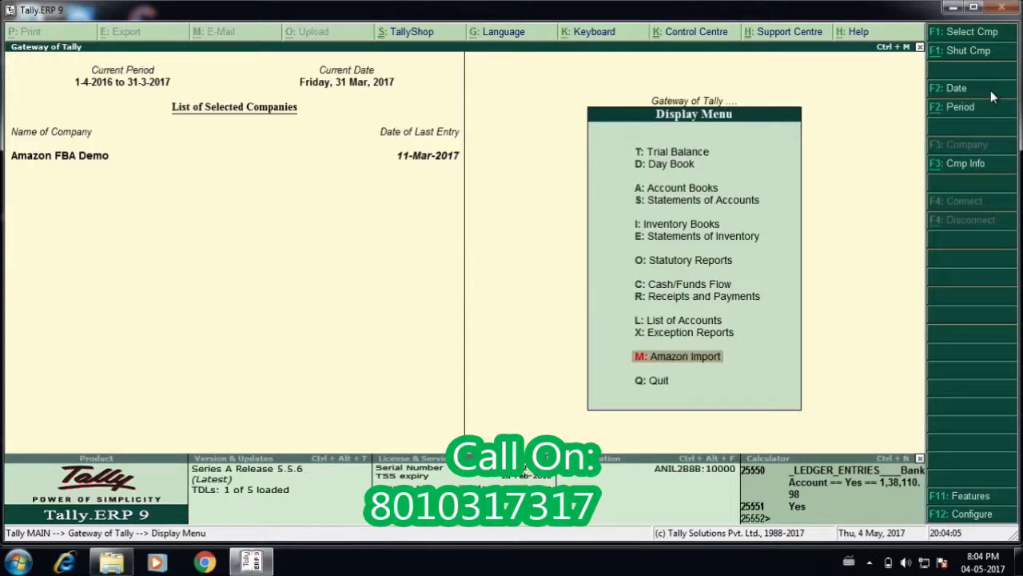
key("s")
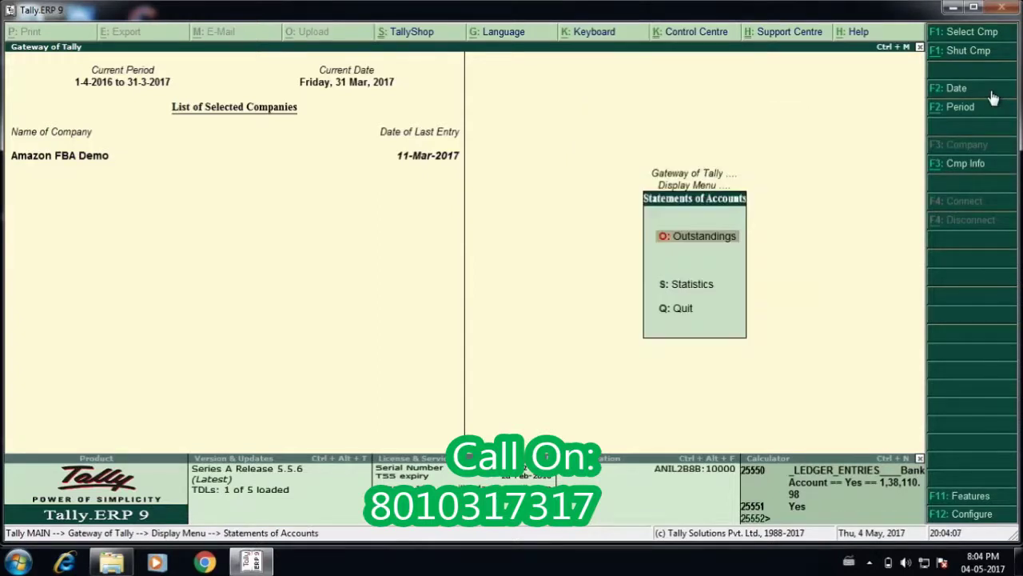
key("s")
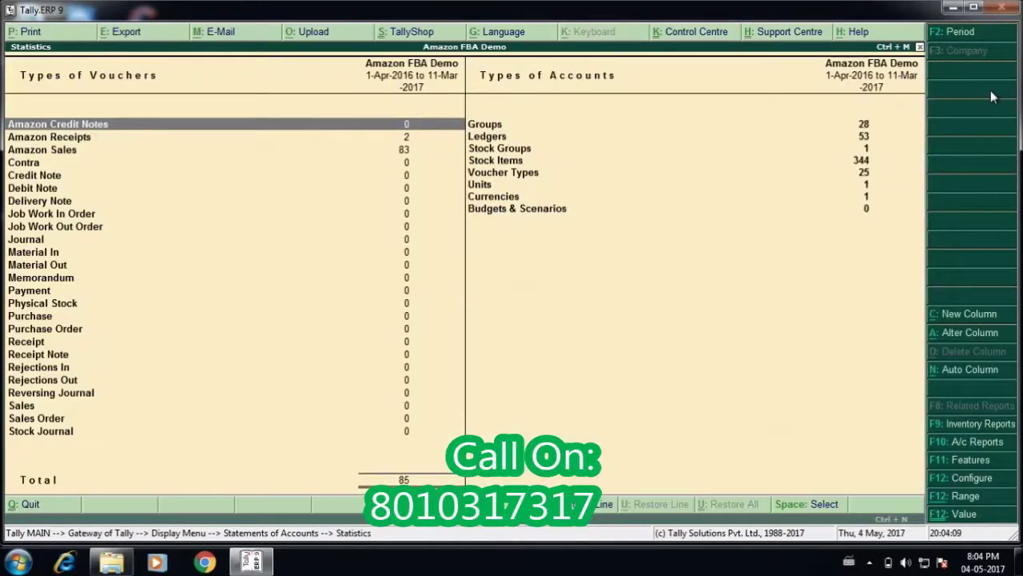
key("Down")
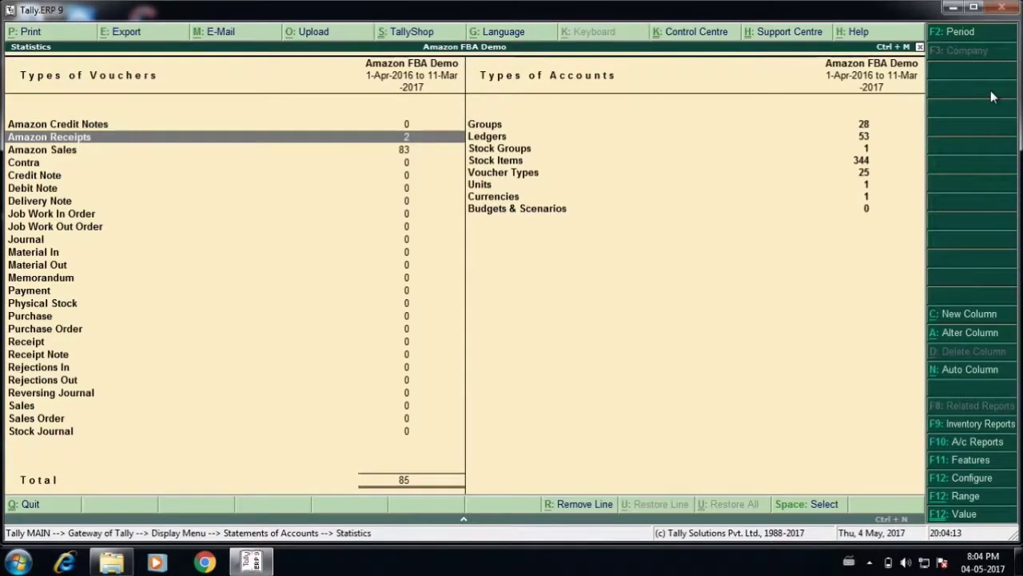
key("Return")
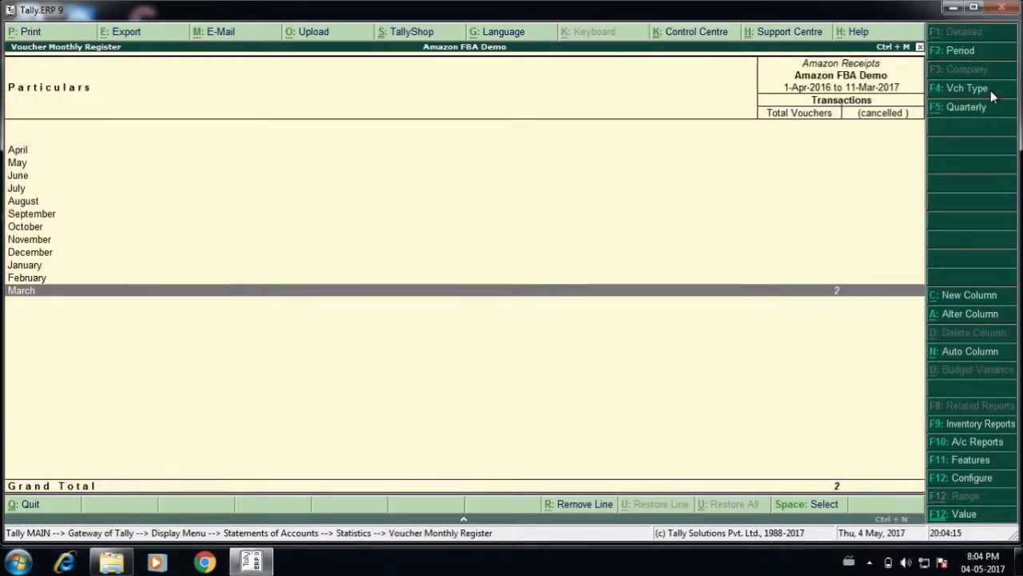
key("Return")
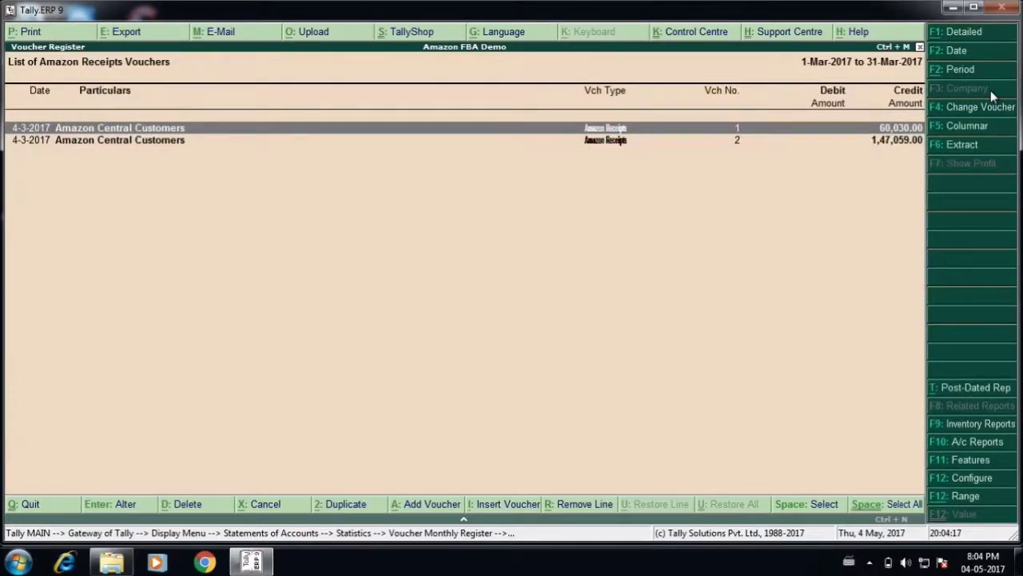
Step: Examine the order references and ledger entries of Amazon Receipts vouchers 2 and 1, leaving both unaltered
key("Down")
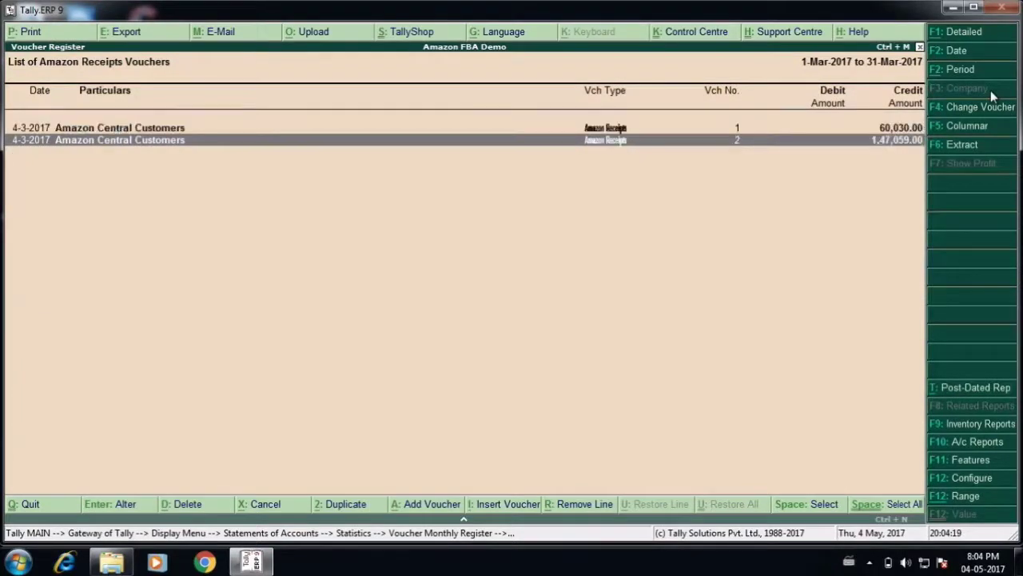
key("Return")
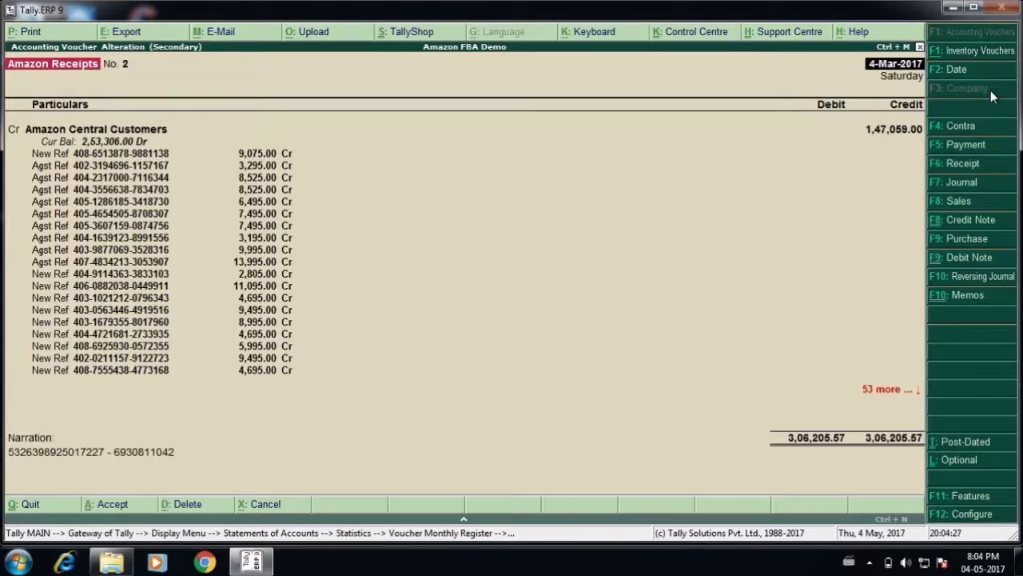
key("Escape")
key("Up")
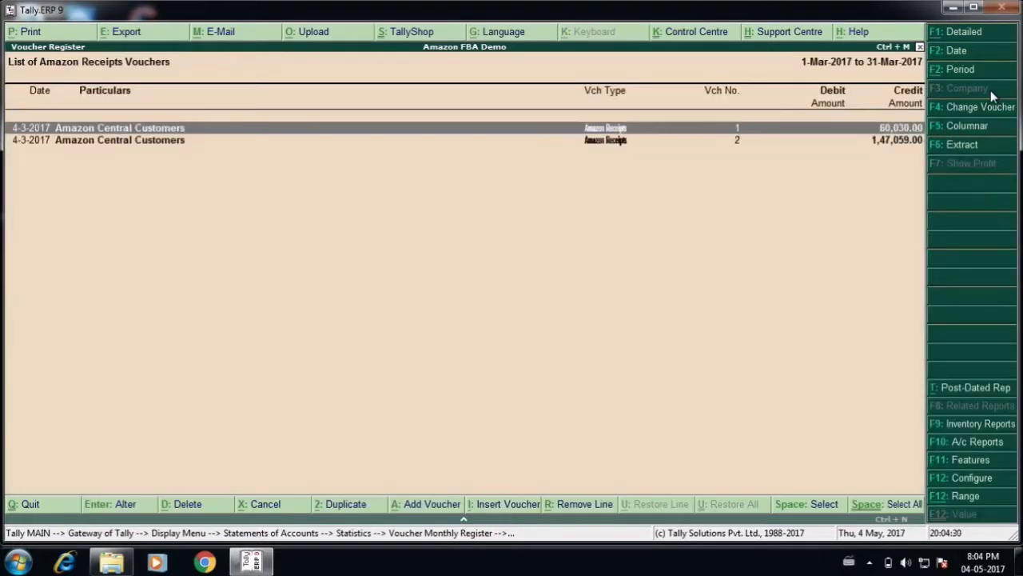
key("Return")
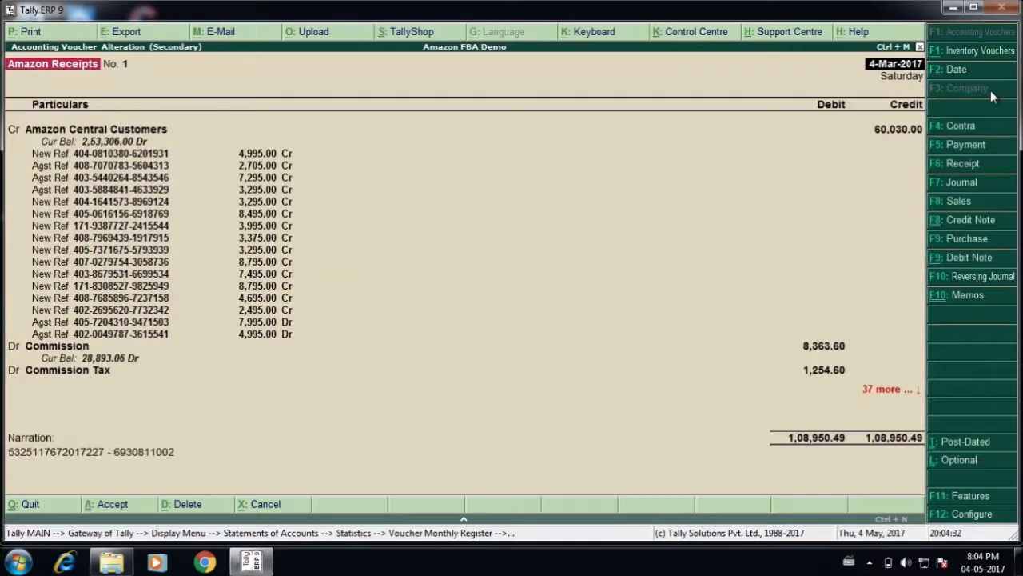
key("Escape")
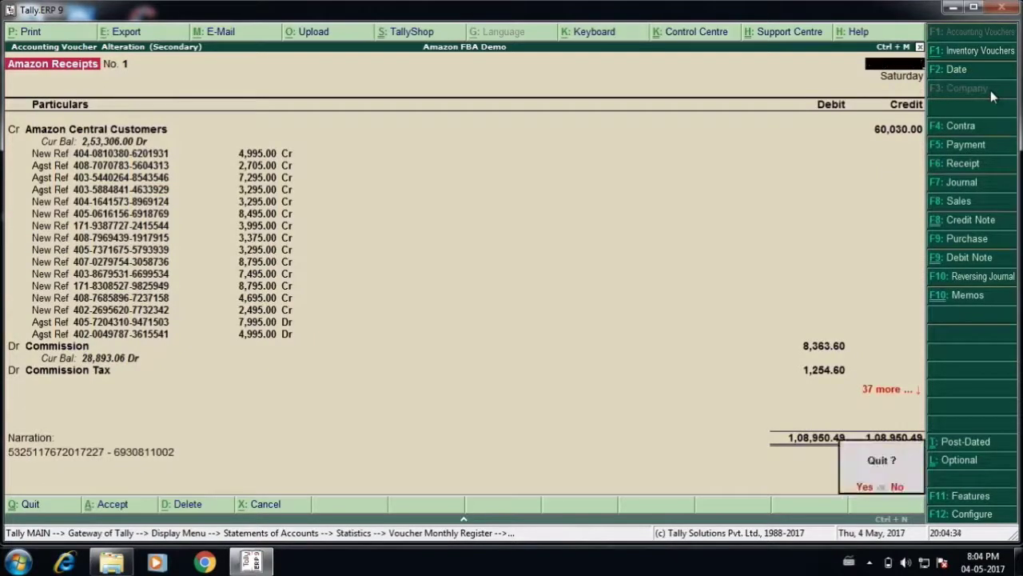
key("y")
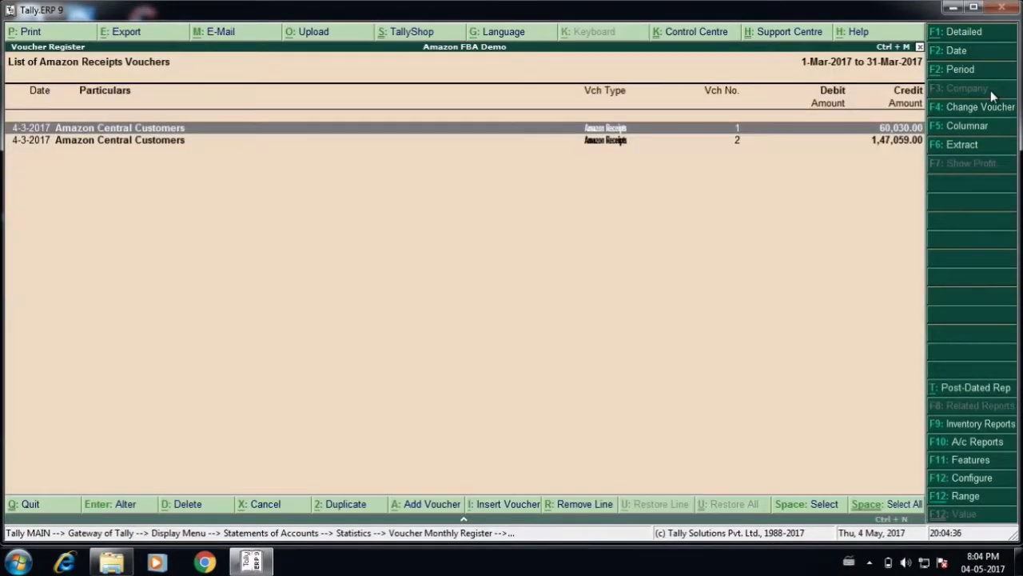
Step: Review the ledger entries of Amazon Receipts voucher 1, from Amazon Central Customers through the fee and withhold lines to Bank Account
key("Return")
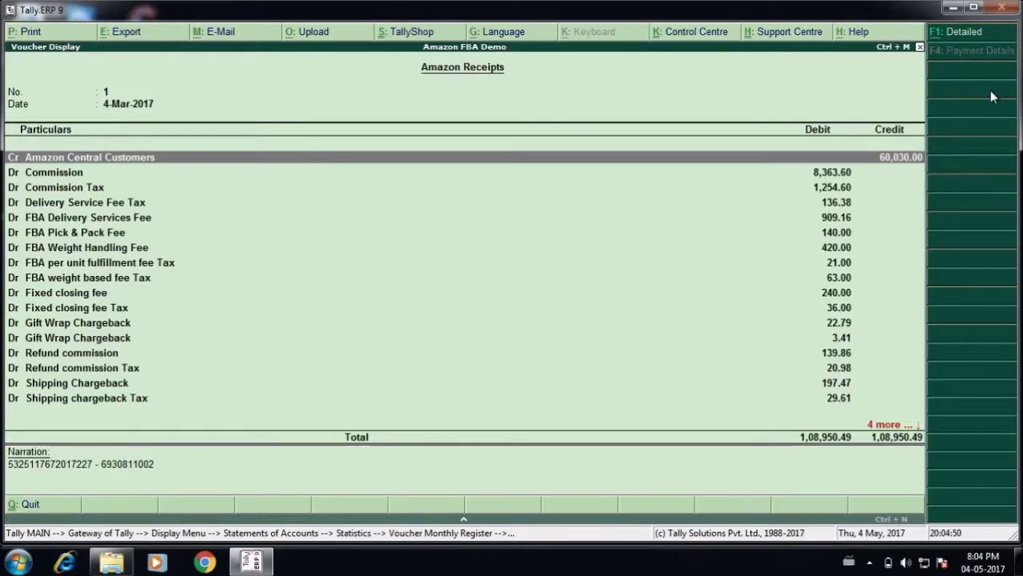
key("Down")
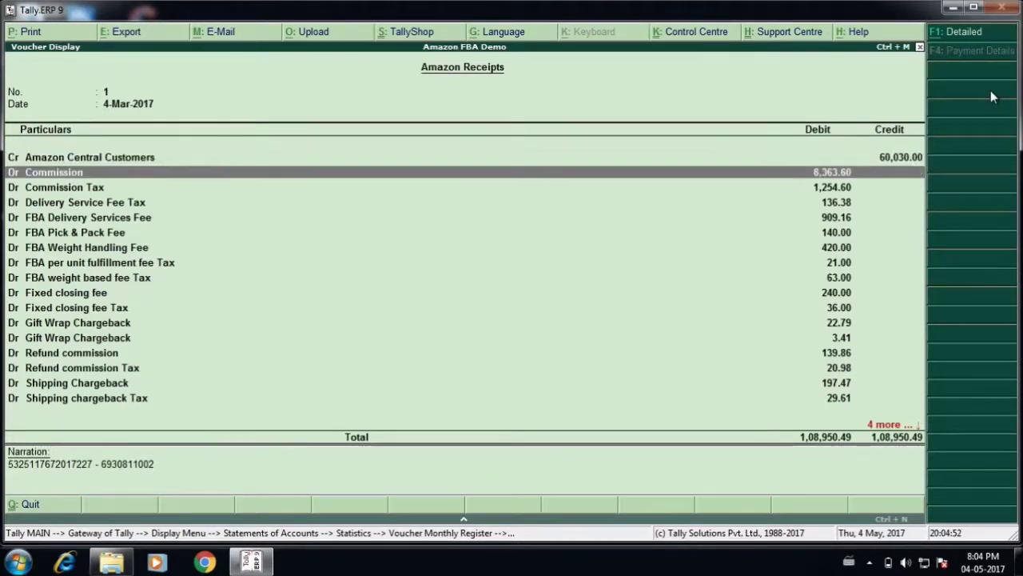
key("Down")
key("Down")
key("Down")
key("Down")
key("Down")
key("Down")
key("Down")
key("Down")
key("Down")
key("Down")
key("Down")
key("Down")
key("Down")
key("Down")
key("Down")
key("Down")
key("Down")
key("Down")
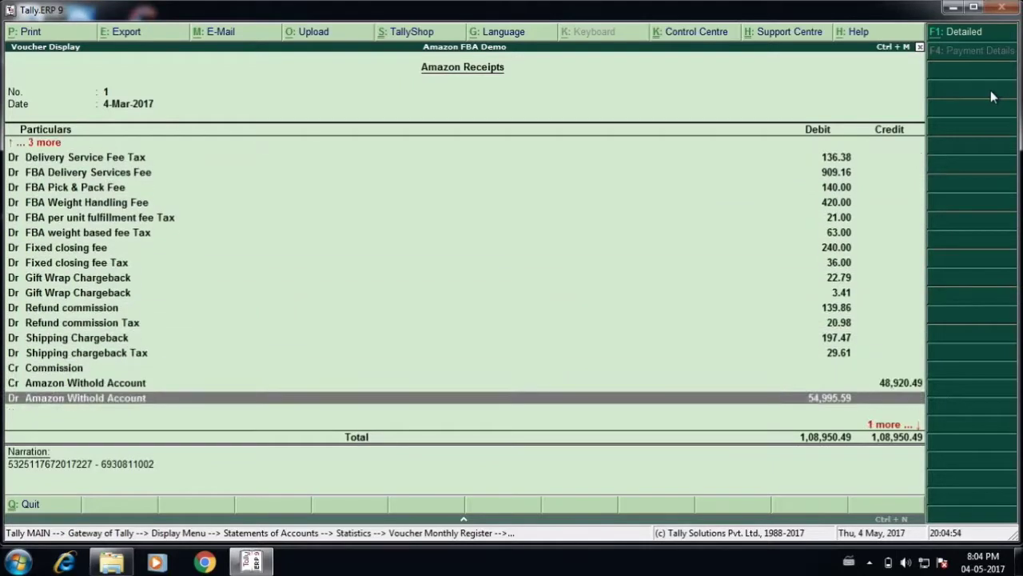
key("Down")
key("Up")
key("Up")
key("Up")
key("Up")
key("Up")
key("Up")
key("Up")
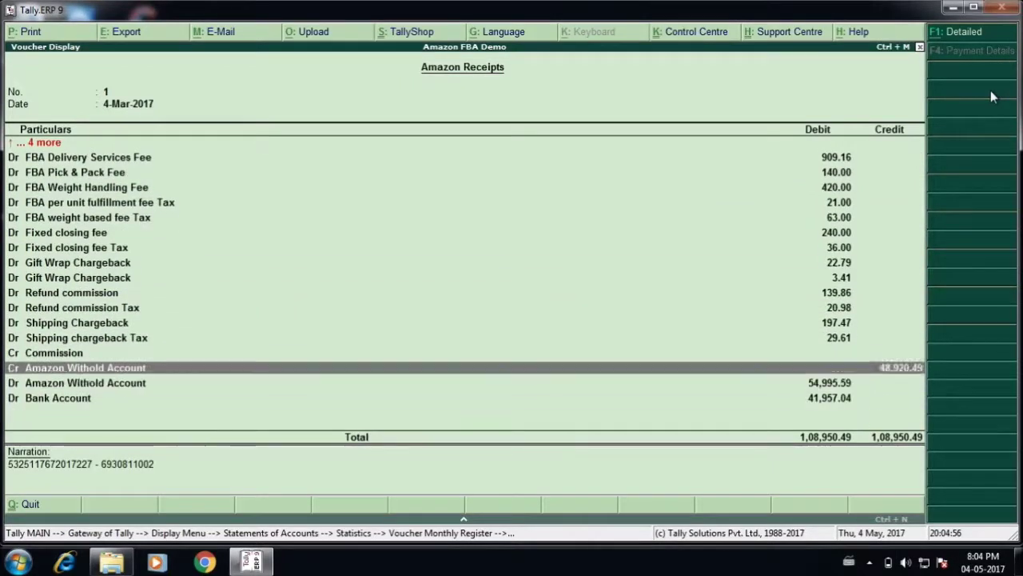
key("Up")
key("Up")
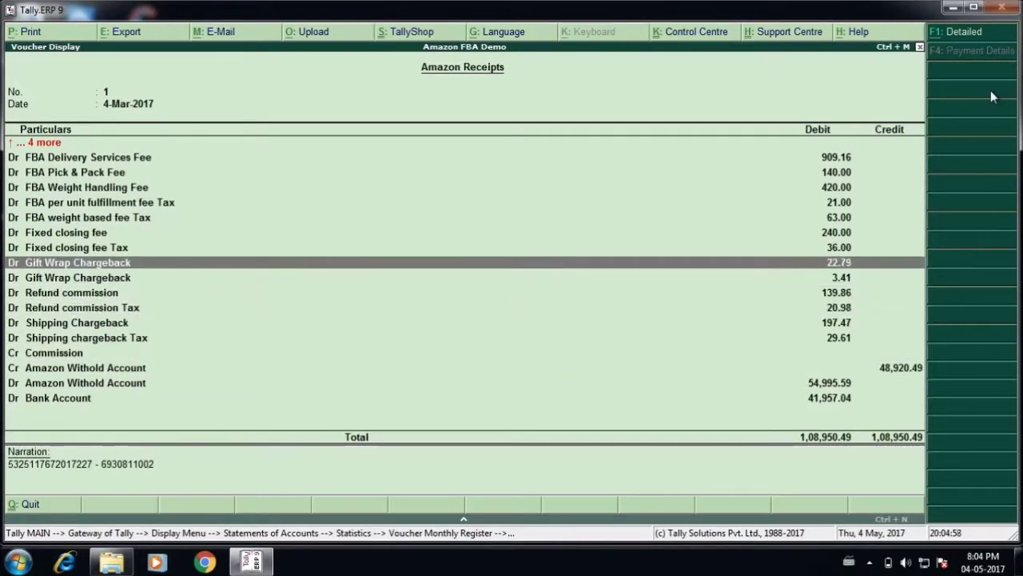
key("Up")
key("Up")
key("Up")
key("Up")
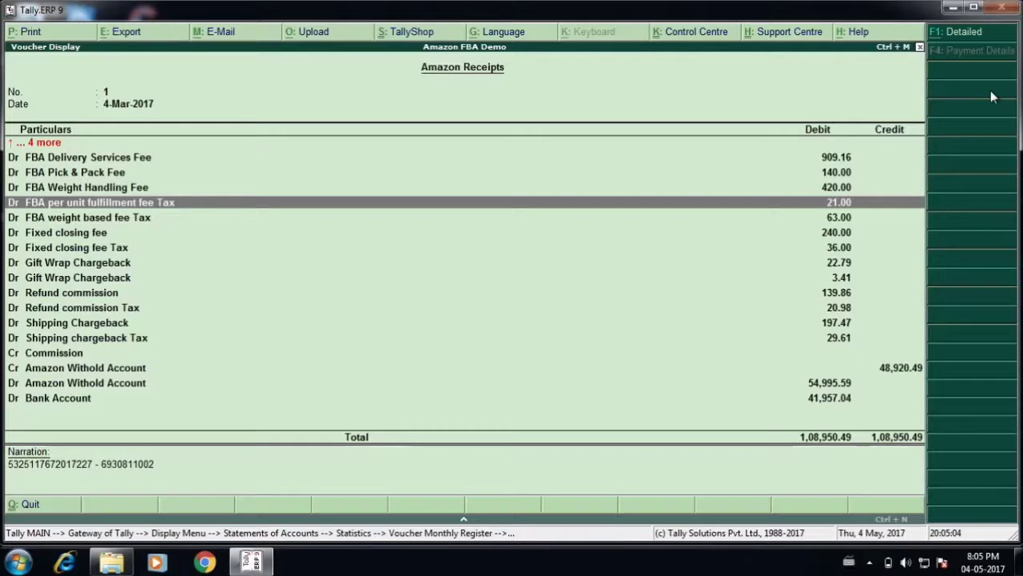
key("Up")
key("Up")
key("Up")
key("Up")
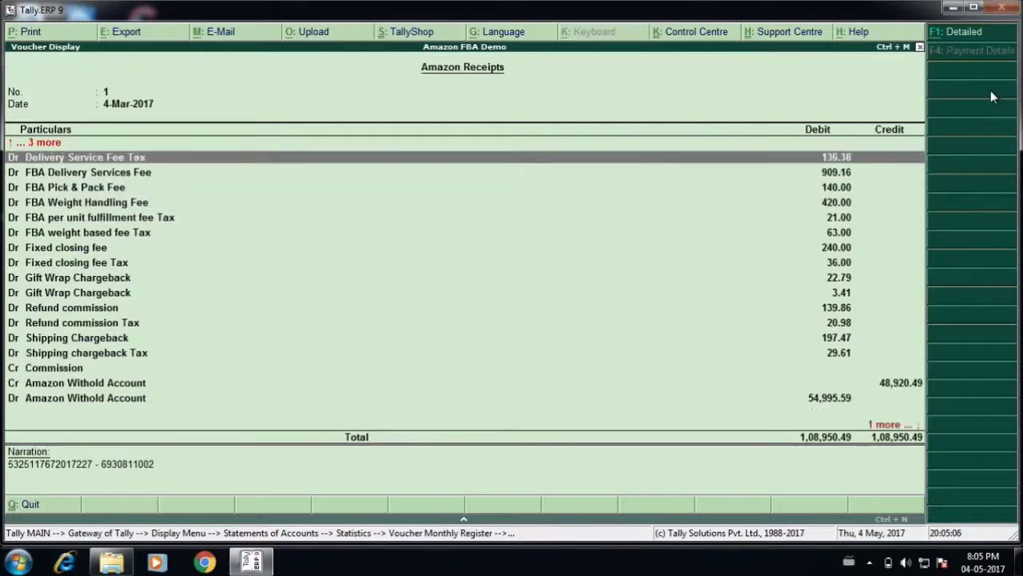
key("Up")
key("Up")
key("Up")
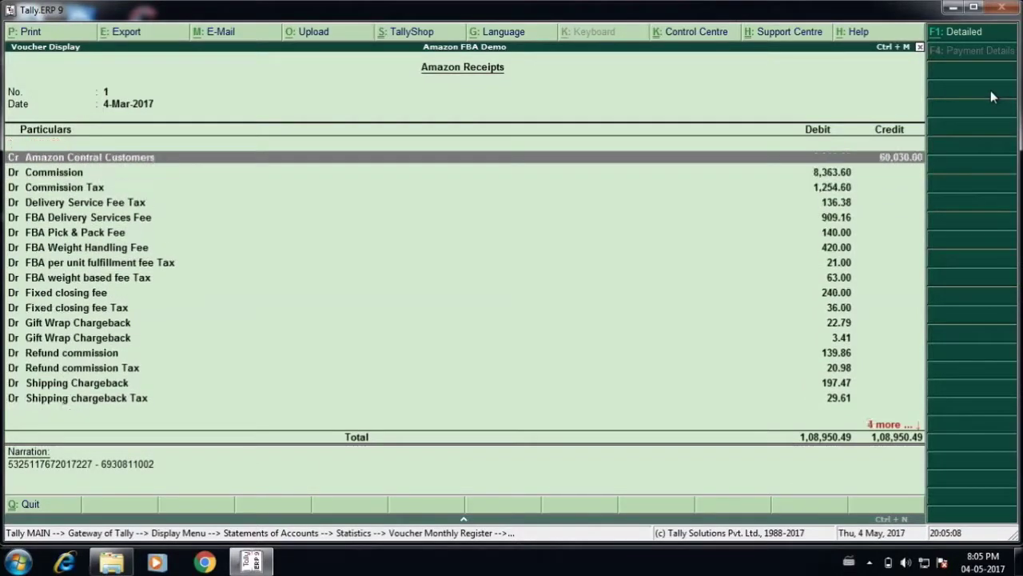
key("Down")
key("Down")
key("Down")
key("Down")
key("Down")
key("Down")
key("Down")
key("Down")
key("Down")
key("Down")
key("Down")
key("Down")
key("Down")
key("Down")
key("Down")
key("Down")
key("Down")
key("Down")
key("Down")
key("Down")
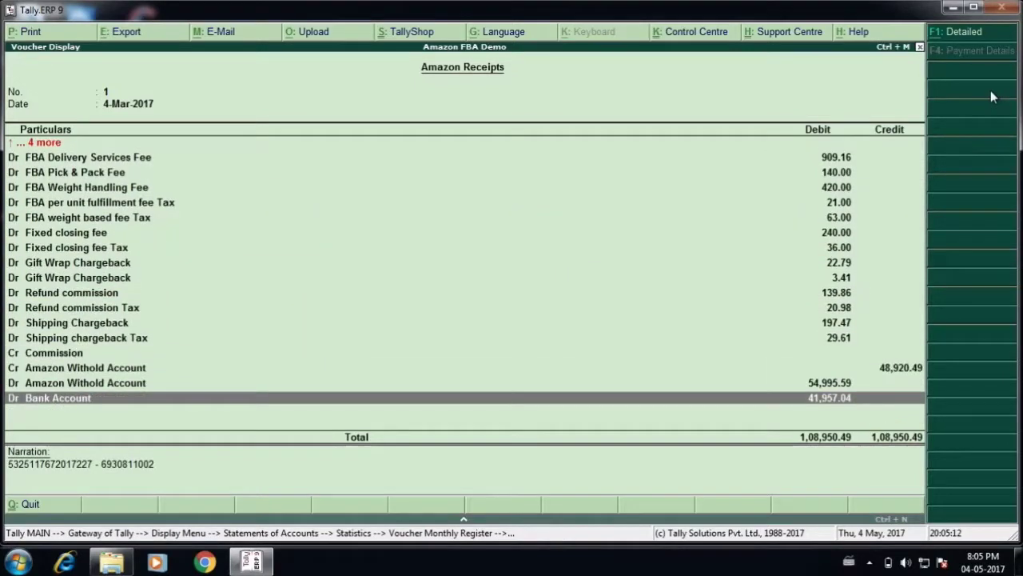
key("Escape")
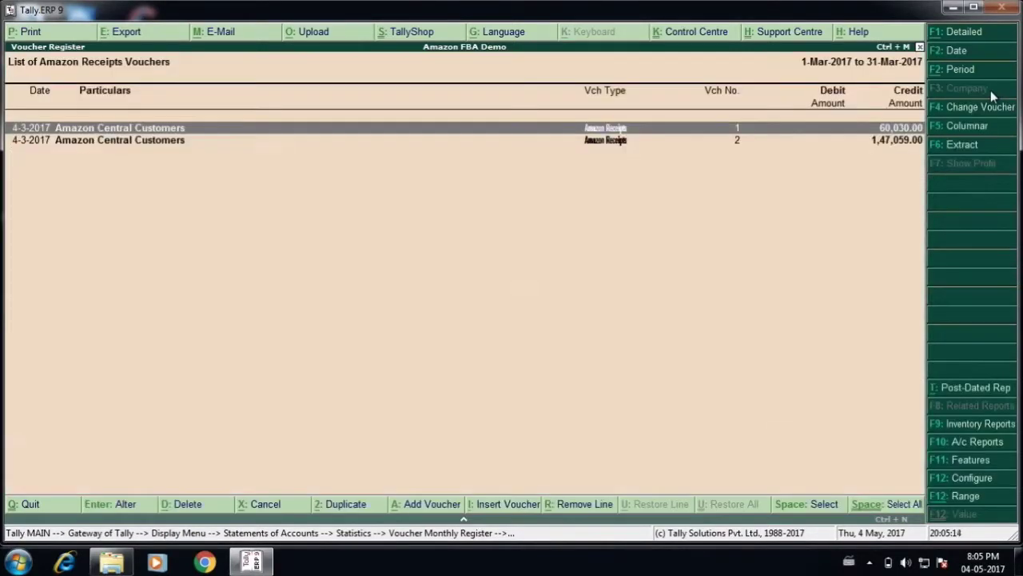
Step: Leave the Statistics report for the Gateway of Tally and select Amazon Import among the display reports
key("Escape")
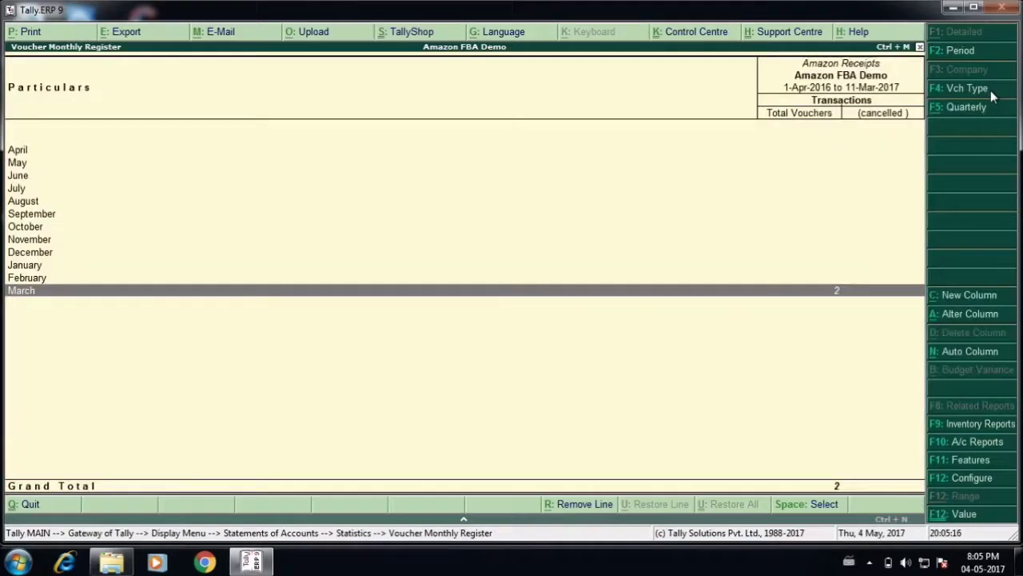
key("Escape")
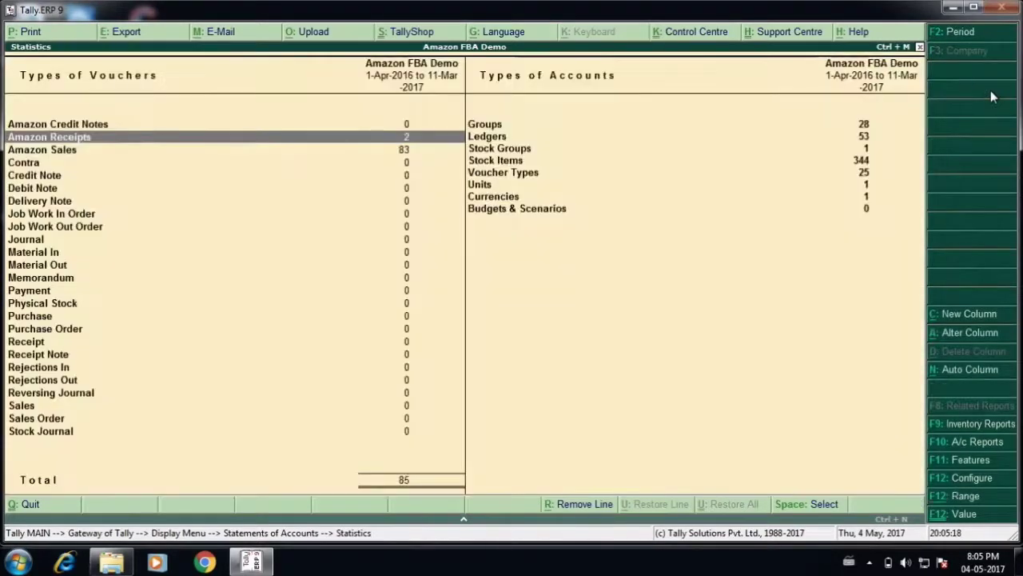
key("Escape")
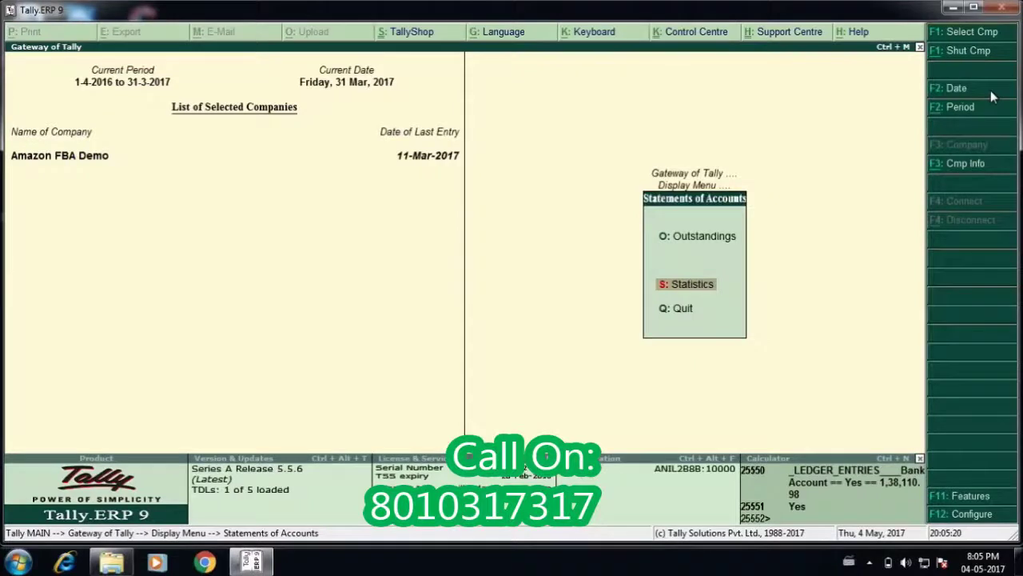
key("Escape")
key("Escape")
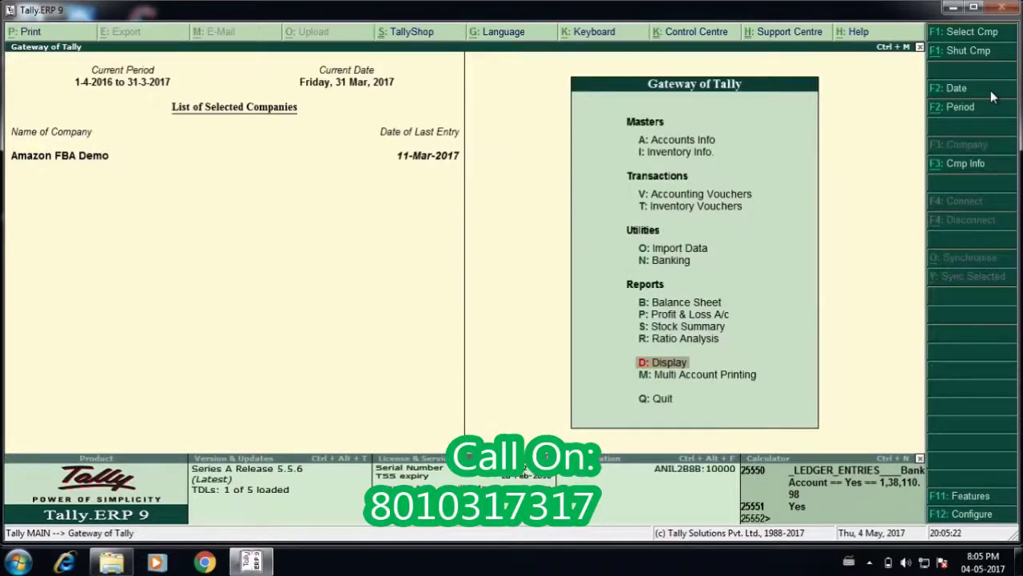
key("Return")
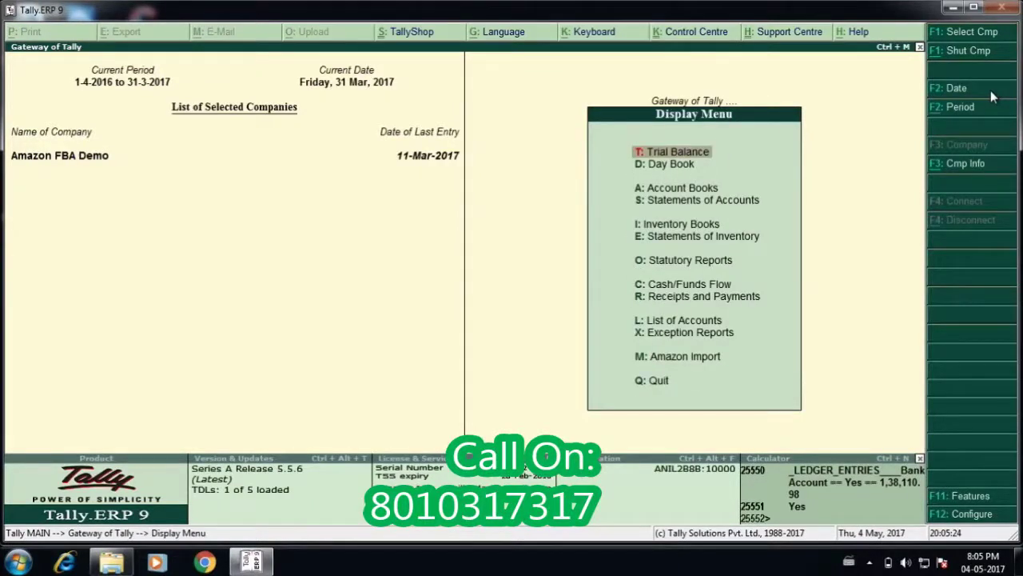
key("Up")
key("Up")
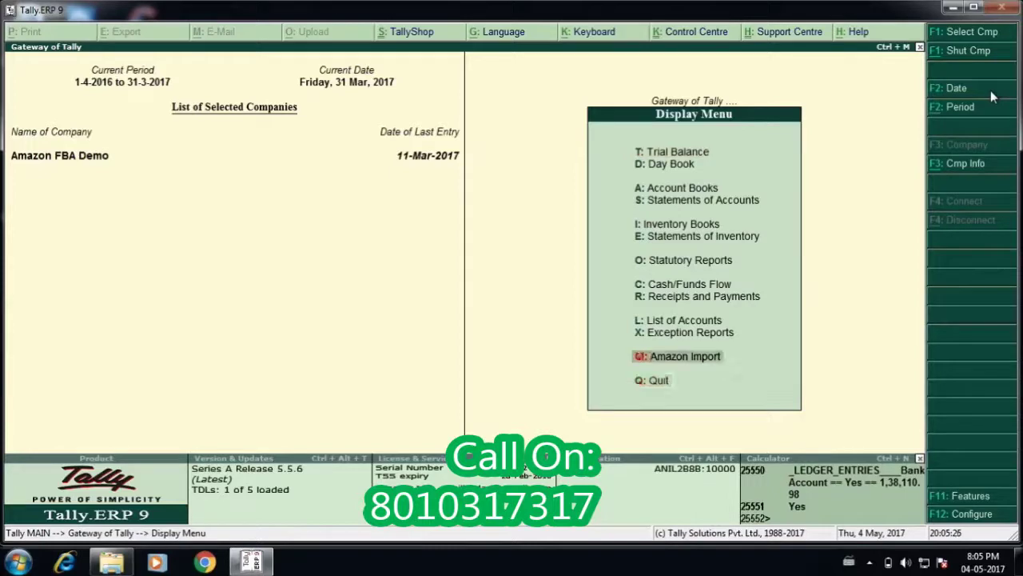